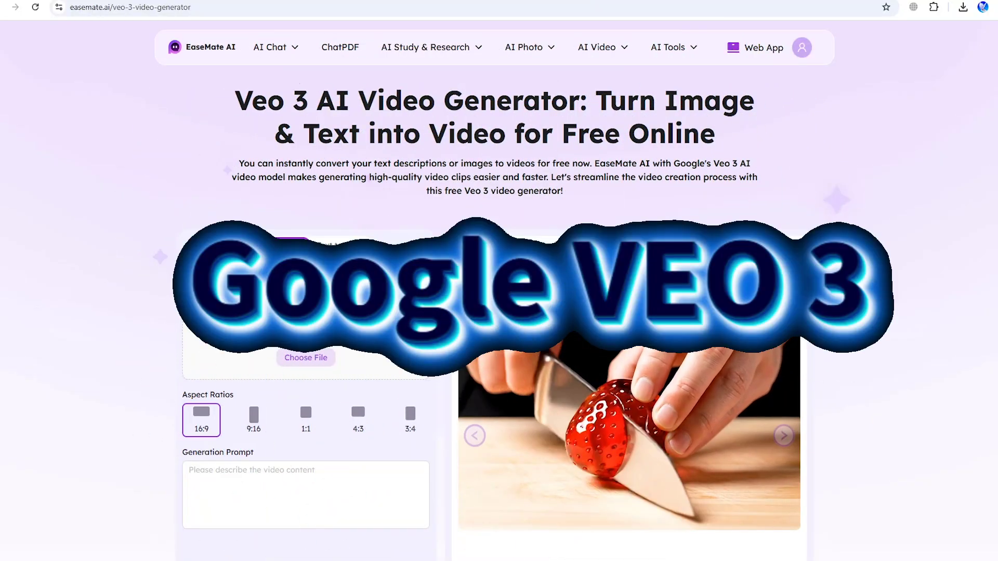
Zoom in and out and scroll the top of the Veo 3 video generator page
key(ctrl+plus)
key(ctrl+plus)
key(ctrl+plus)
key(ctrl+plus)
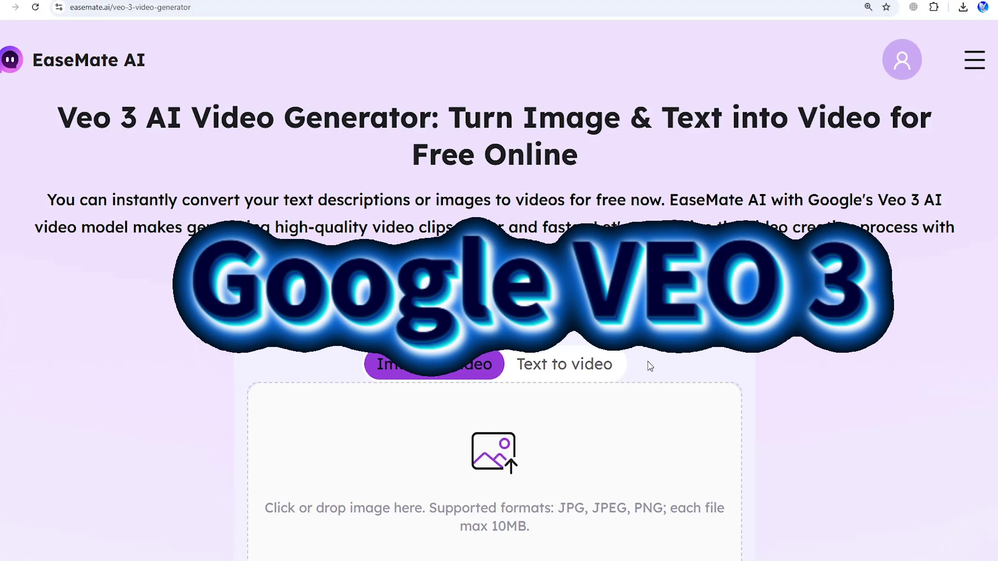
key(ctrl+minus)
key(ctrl+minus)
key(ctrl+minus)
key(ctrl+minus)
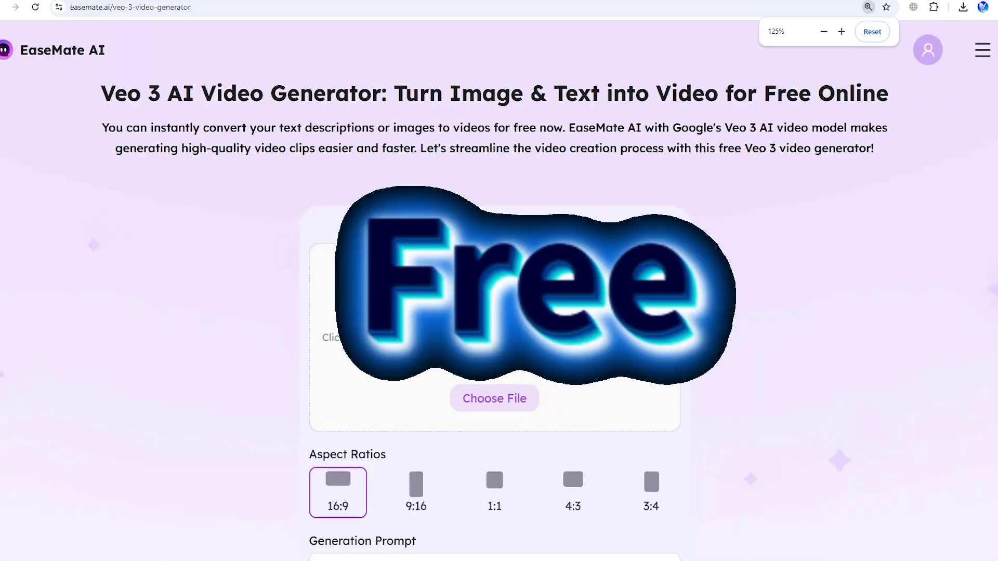
scroll(765, 350, down, 10)
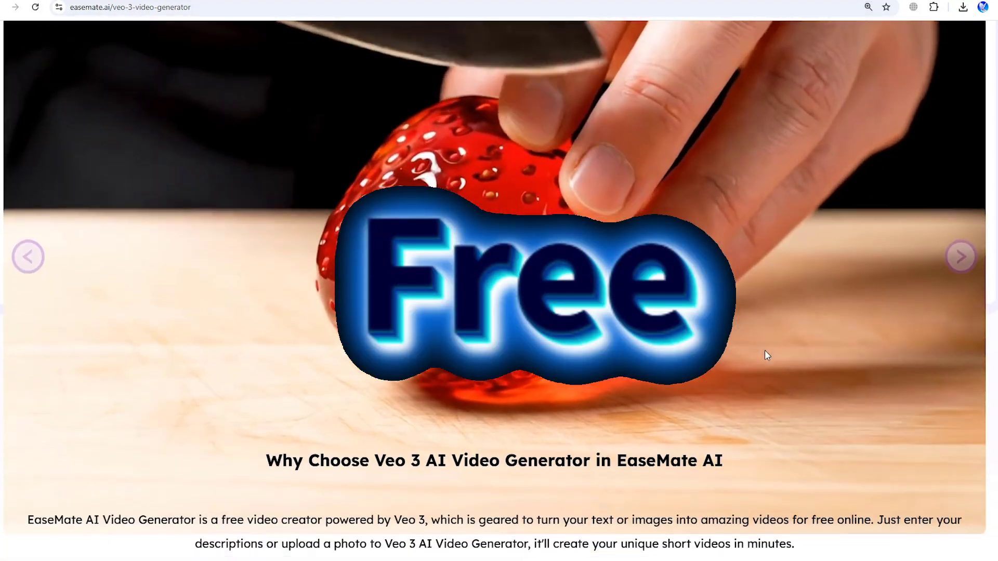
scroll(765, 351, up, 2)
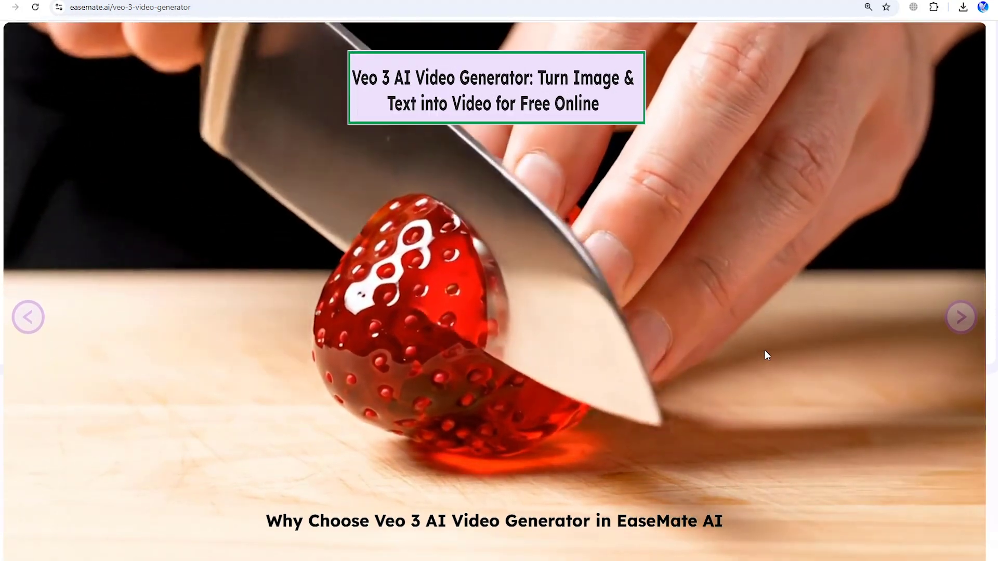
Scroll through the Why Choose section and lower features, ending at 150% zoom
key(ctrl+plus)
scroll(767, 356, down, 1)
key(ctrl+minus)
scroll(767, 355, down, 5)
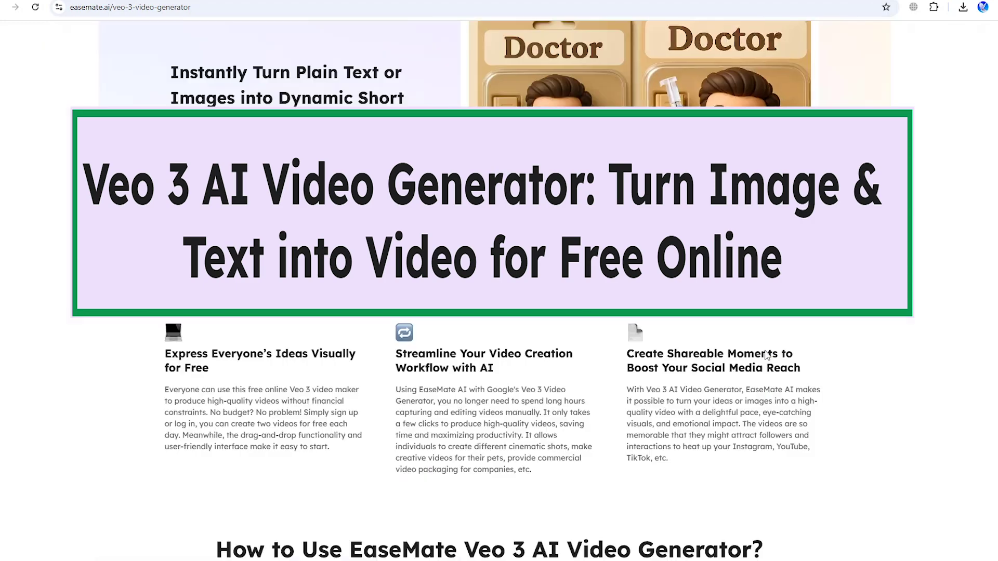
scroll(766, 355, down, 5)
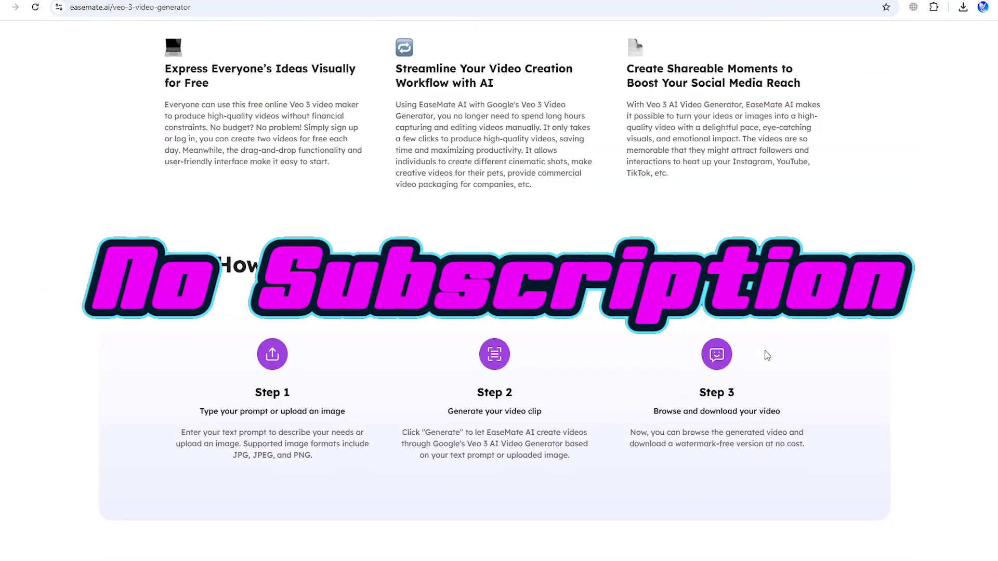
scroll(767, 356, down, 8)
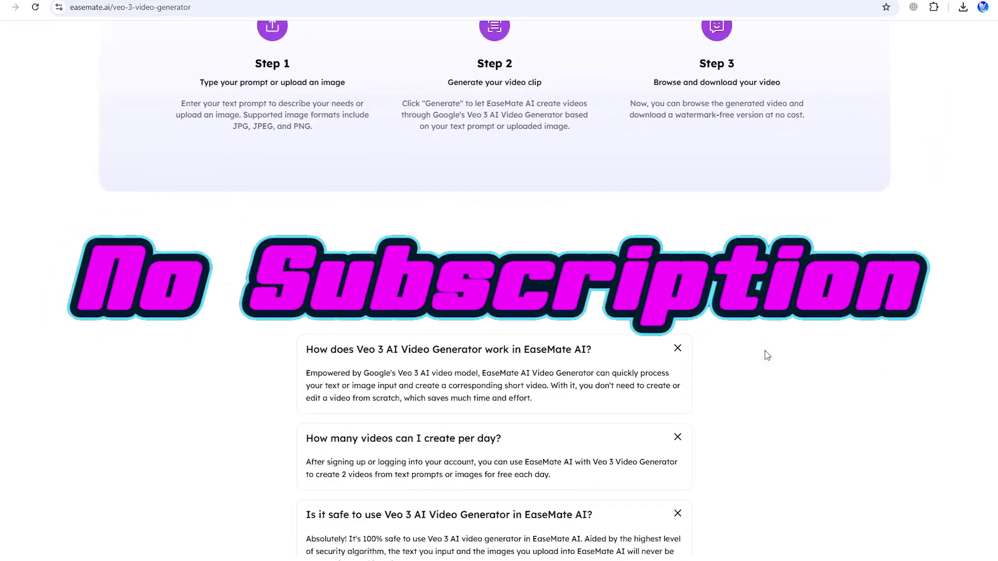
scroll(767, 355, up, 8)
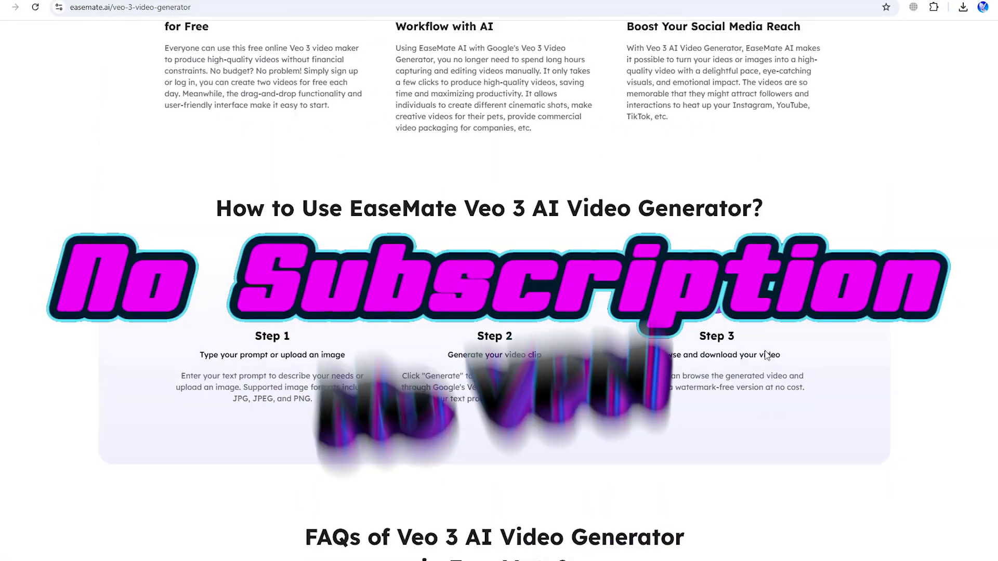
scroll(768, 356, up, 6)
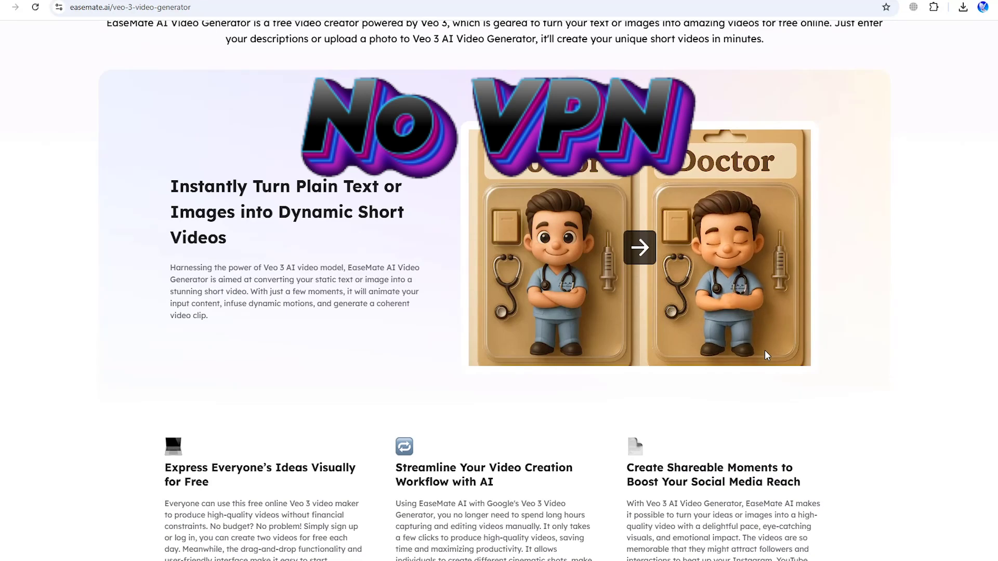
key(ctrl+plus)
key(ctrl+plus)
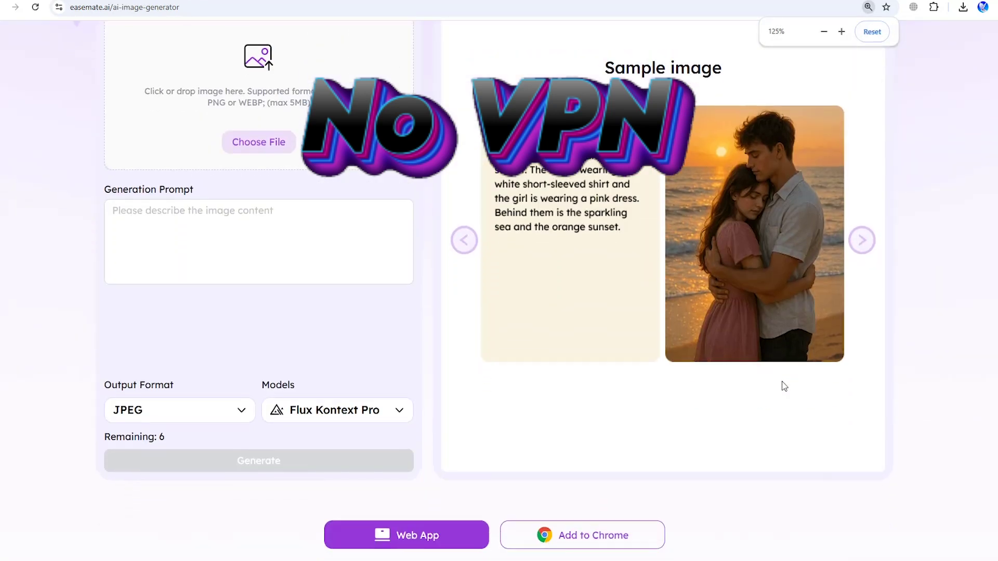
key(ctrl+plus)
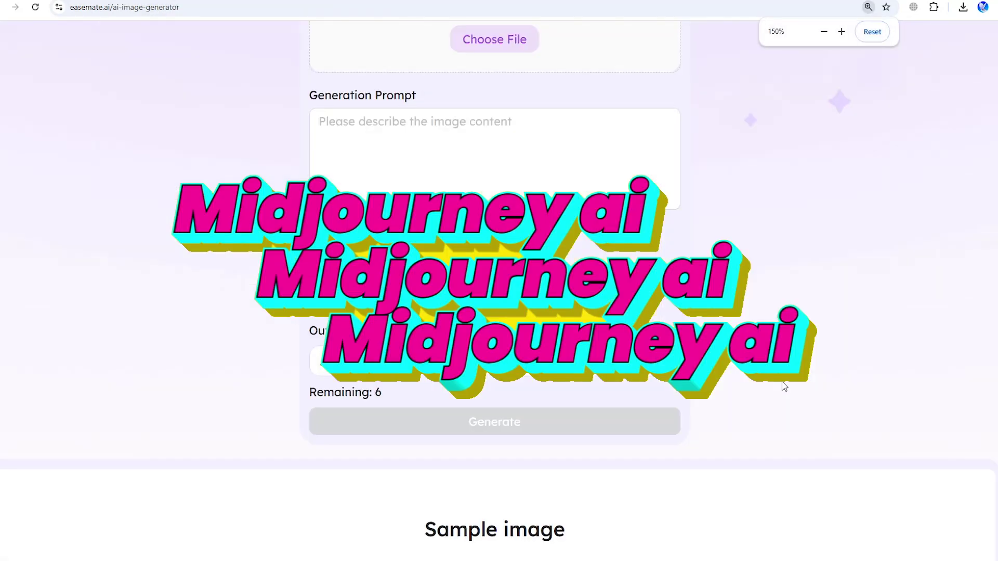
Magnify the sample image card up to 300%, zoom back out and show the next sample pair
scroll(784, 386, down, 7)
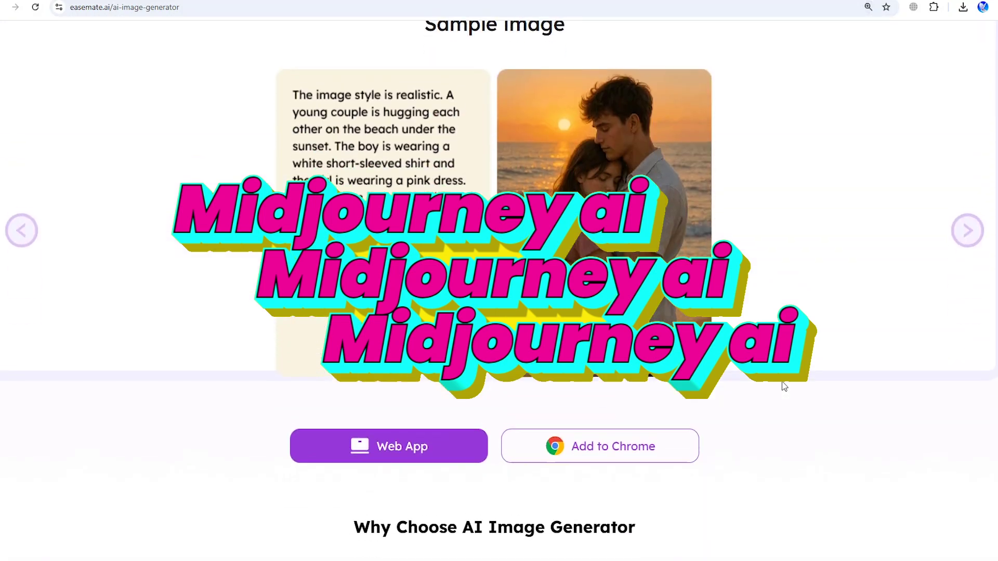
scroll(784, 386, up, 1)
key(ctrl+plus)
key(ctrl+plus)
scroll(784, 386, down, 3)
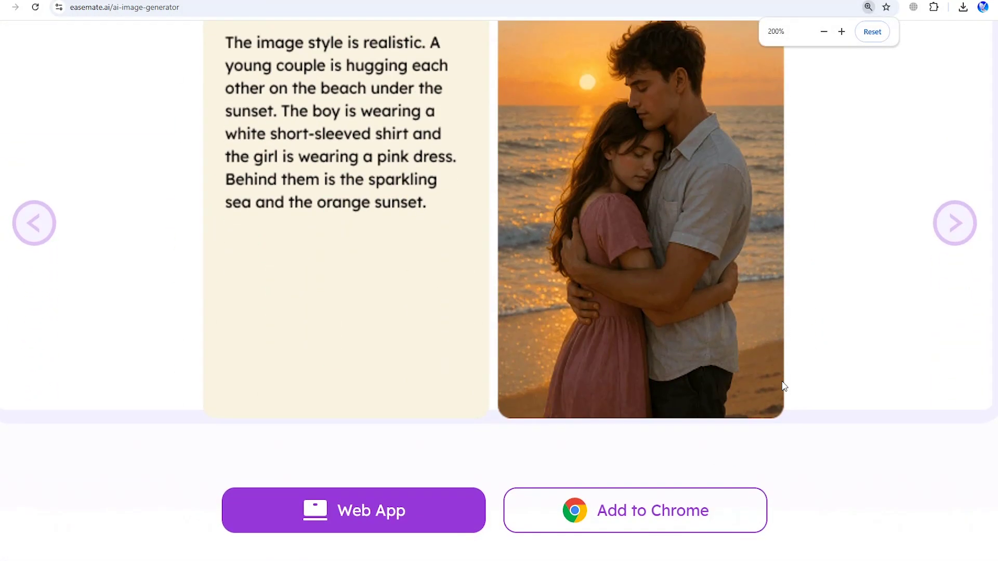
key(ctrl+plus)
key(ctrl+plus)
scroll(784, 386, down, 1)
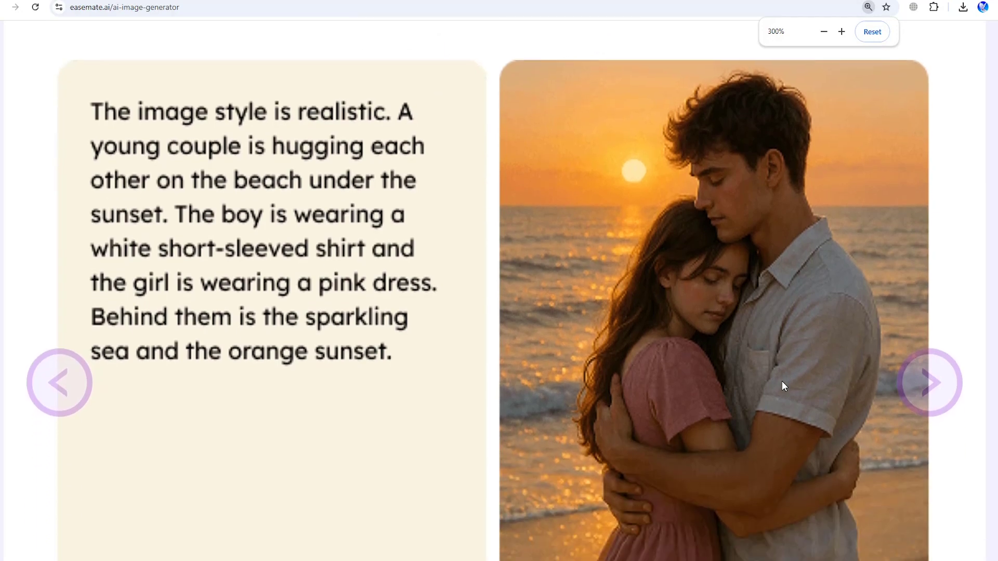
scroll(782, 383, down, 2)
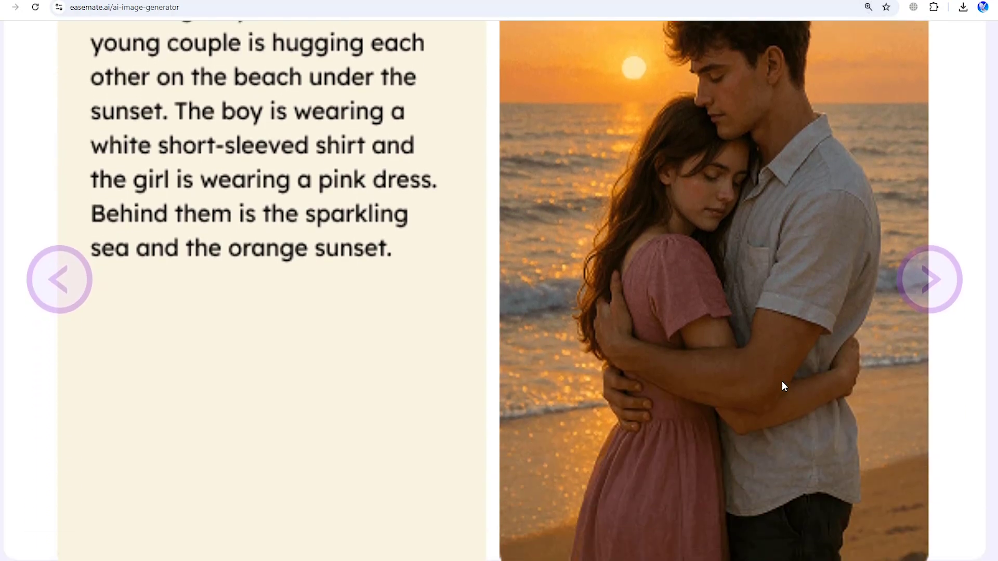
key(ctrl+minus)
key(ctrl+minus)
key(ctrl+minus)
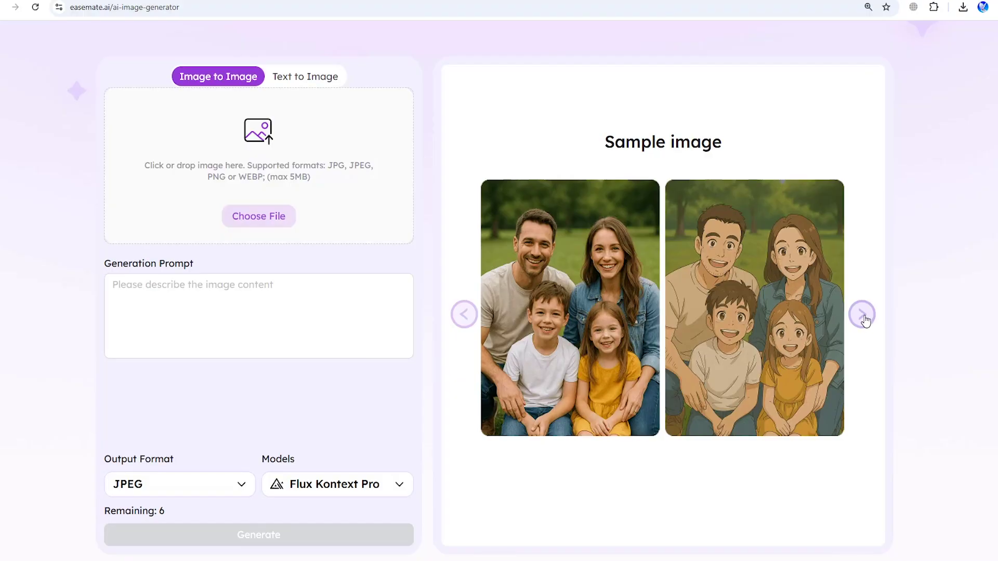
click(863, 315)
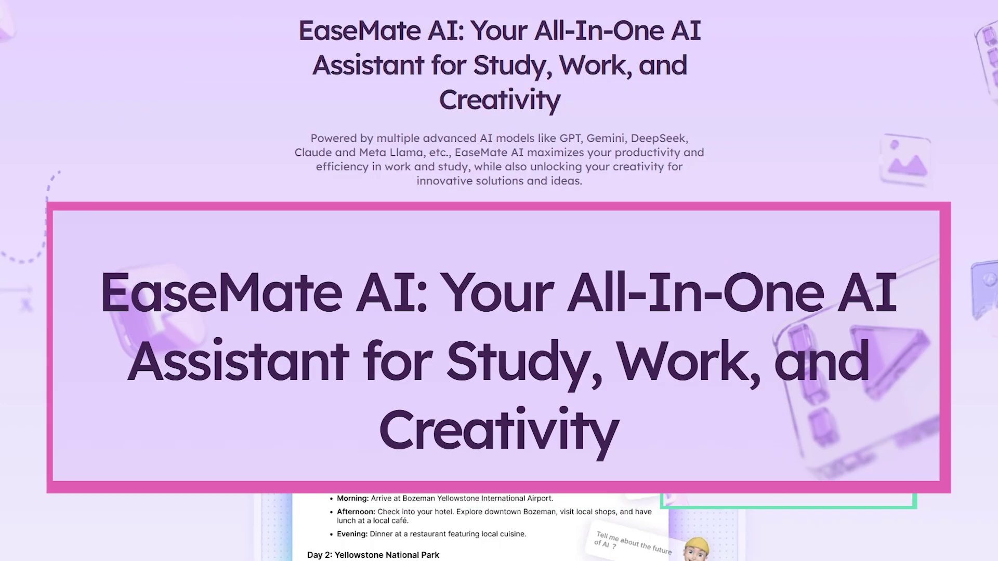
Open Veo 3 Video Generator from the AI Video menu and scroll to its sample video
mouse_move(652, 49)
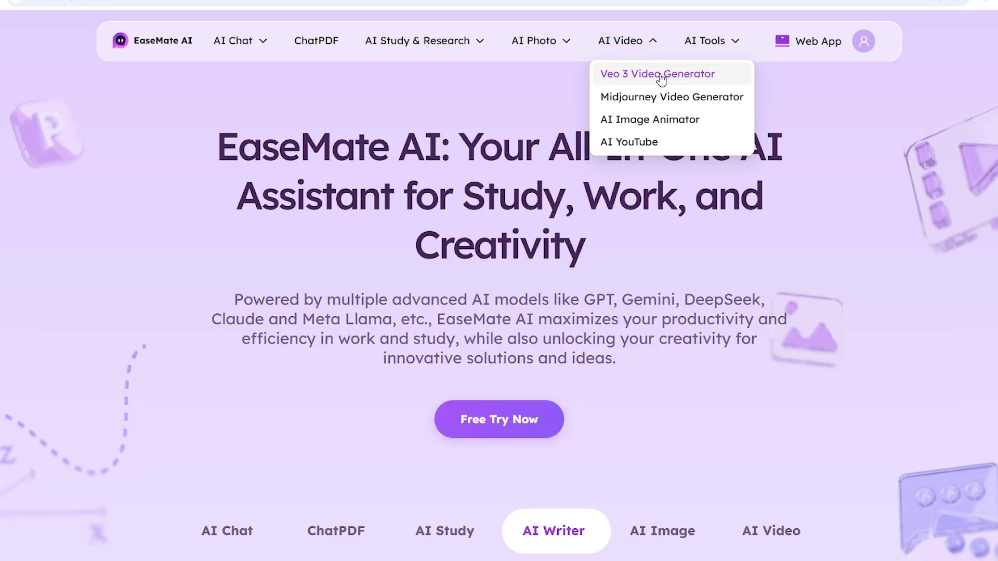
click(661, 76)
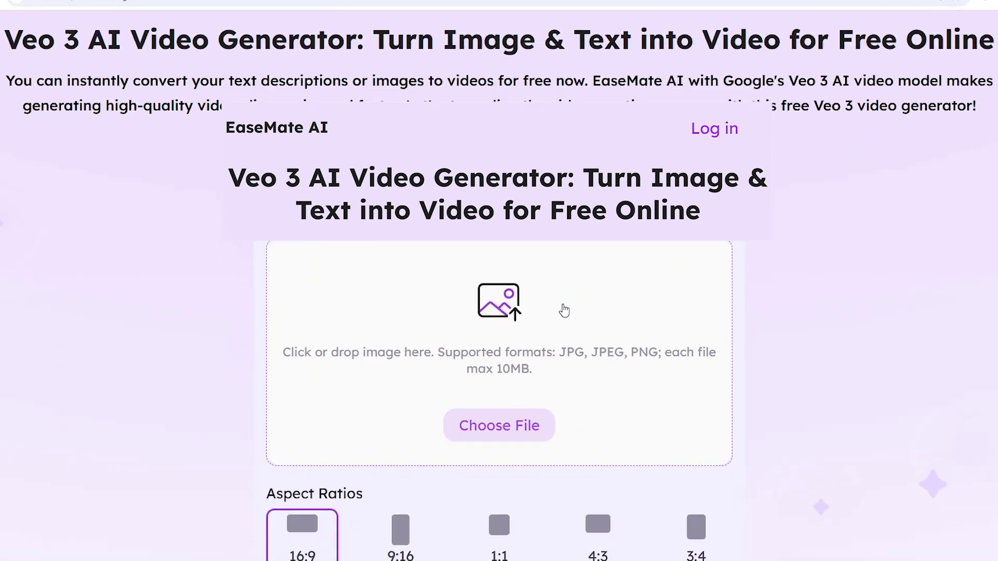
scroll(499, 281, down, 15)
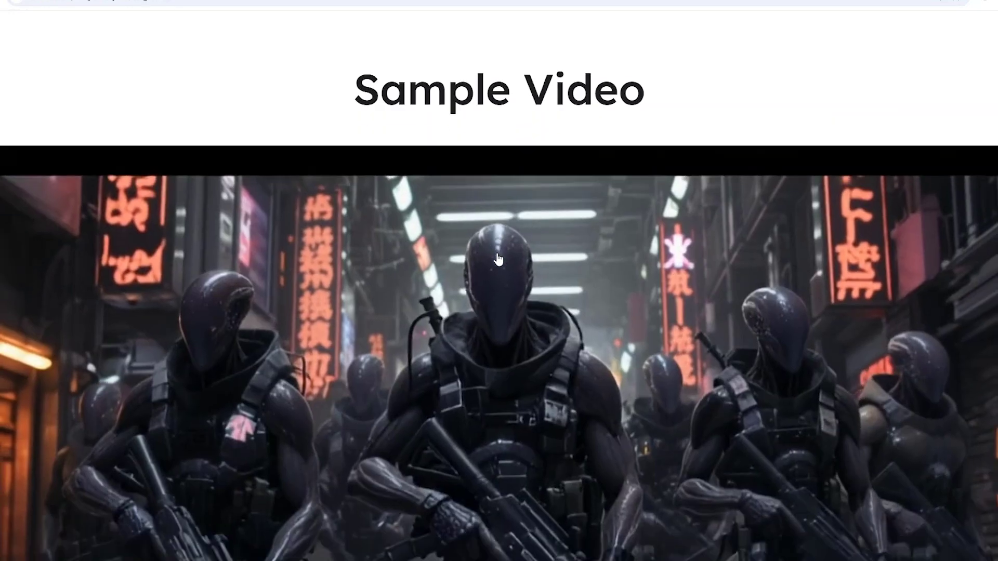
scroll(497, 259, down, 2)
scroll(498, 258, up, 1)
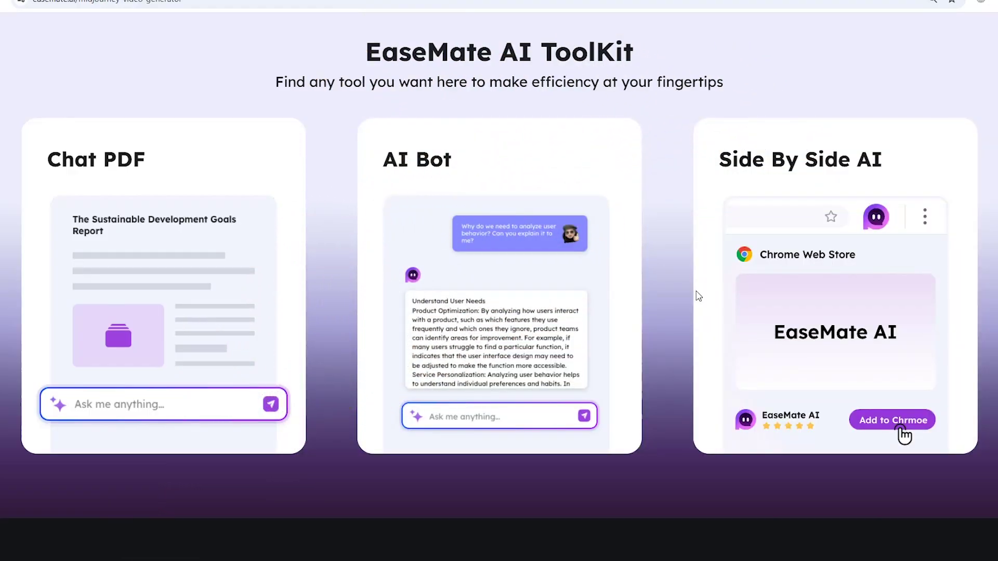
Enlarge the ToolKit section to 125% and look it over
scroll(700, 296, up, 1)
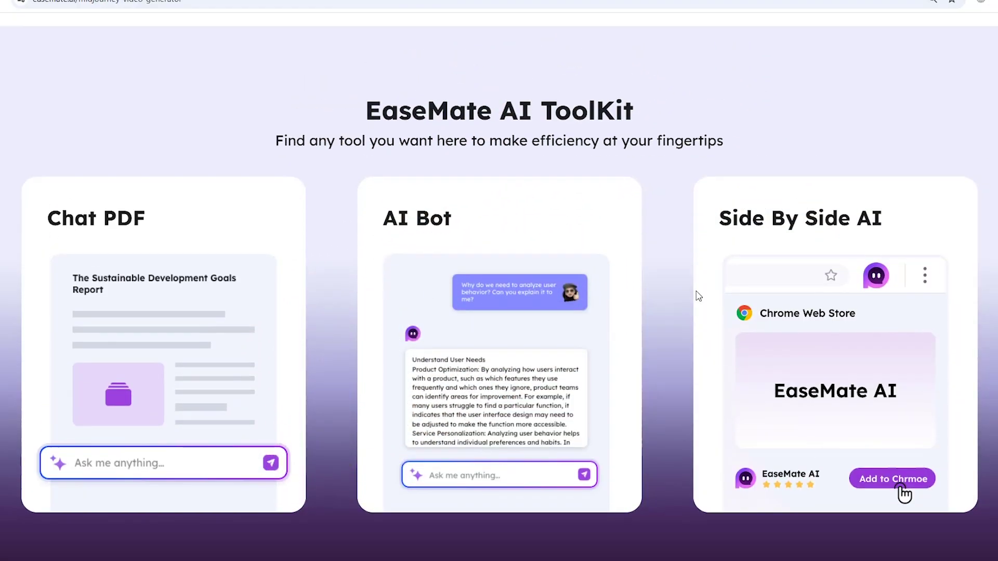
key(ctrl+plus)
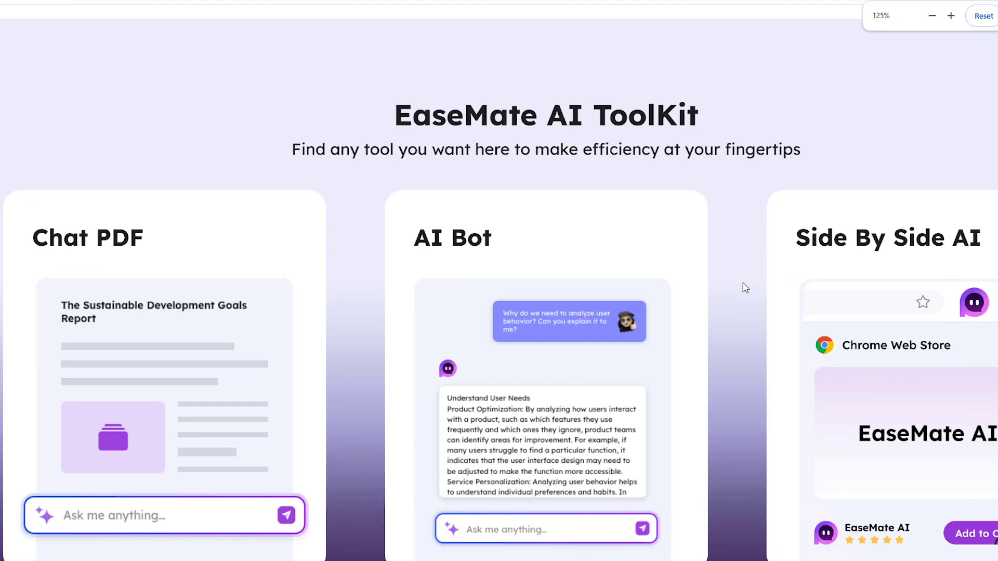
scroll(746, 287, down, 1)
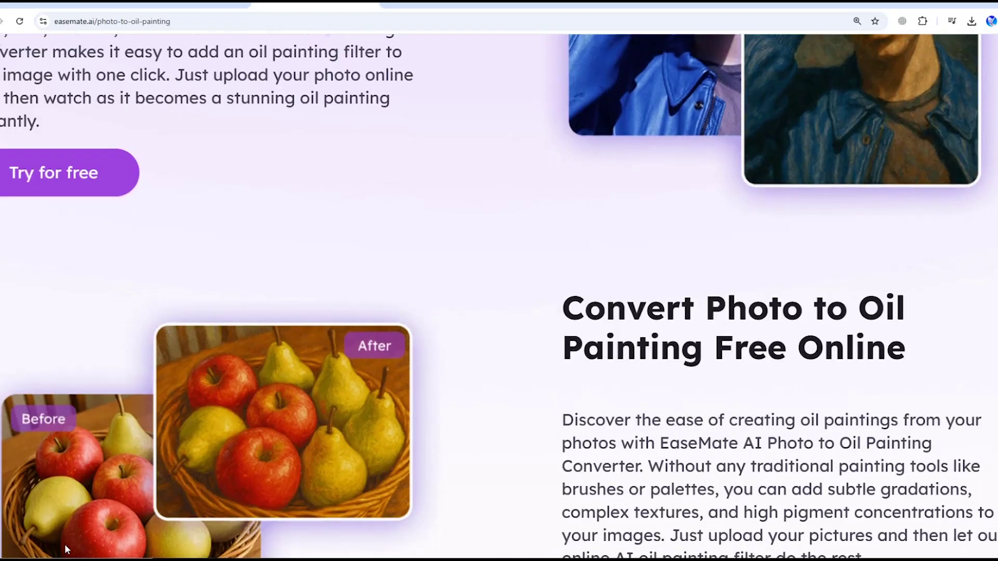
scroll(66, 549, down, 5)
scroll(66, 550, up, 4)
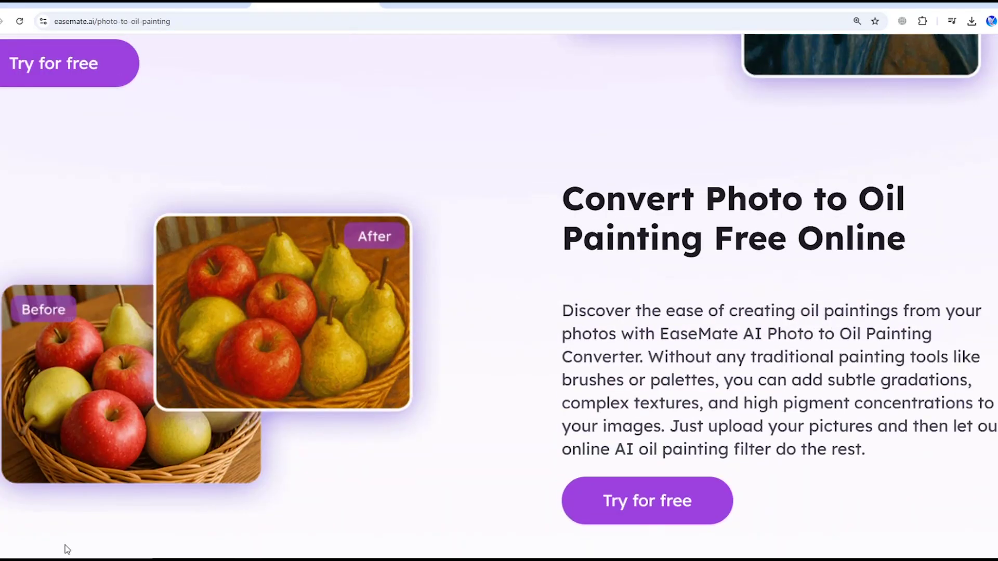
Scroll down through the Photo to Pixar page's examples
scroll(67, 550, down, 8)
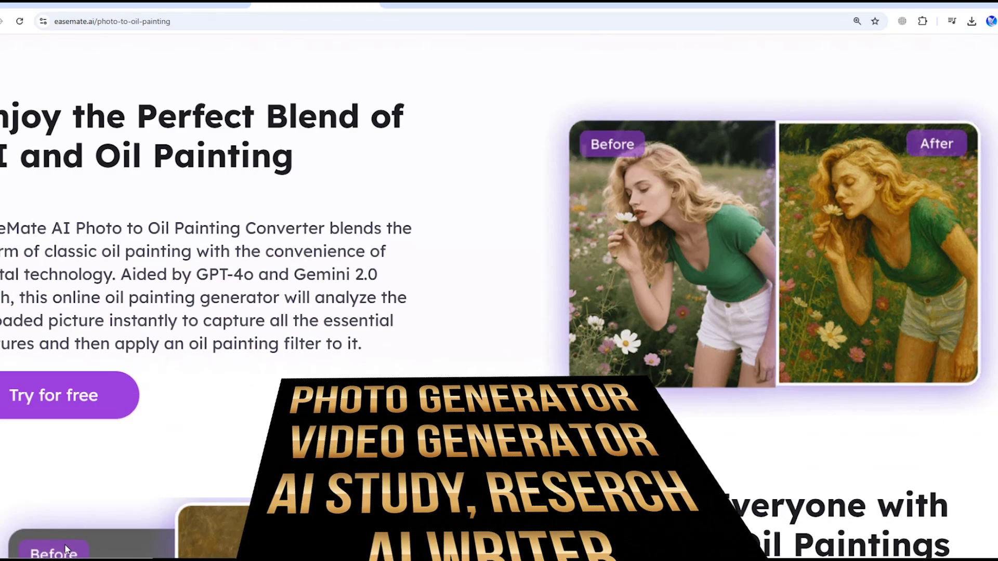
scroll(67, 549, down, 6)
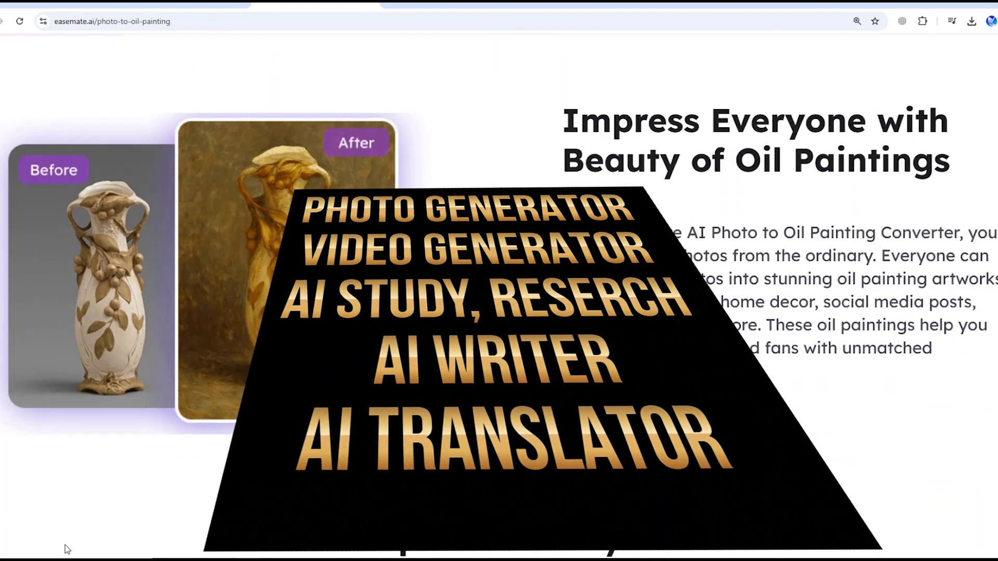
scroll(66, 550, down, 10)
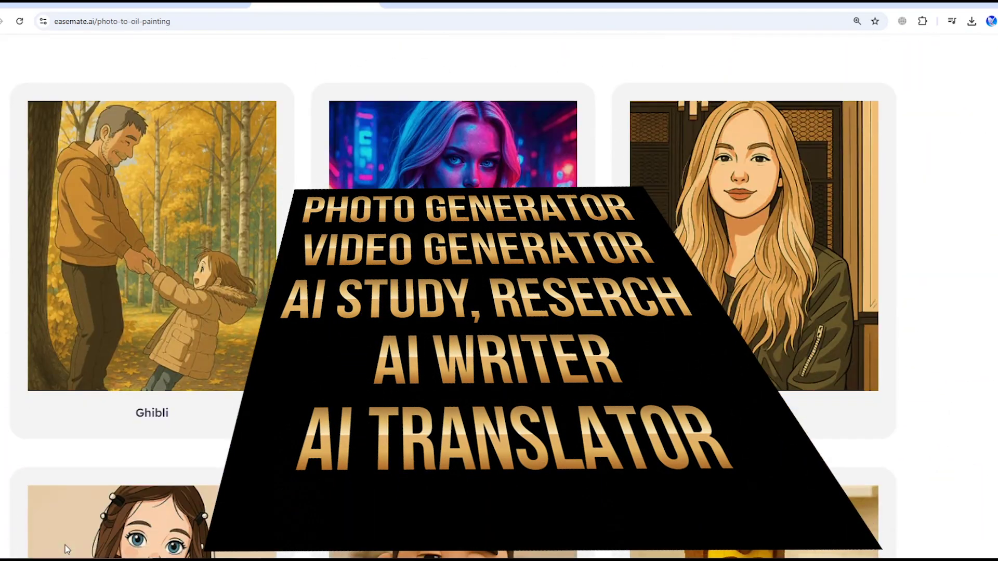
scroll(66, 550, down, 12)
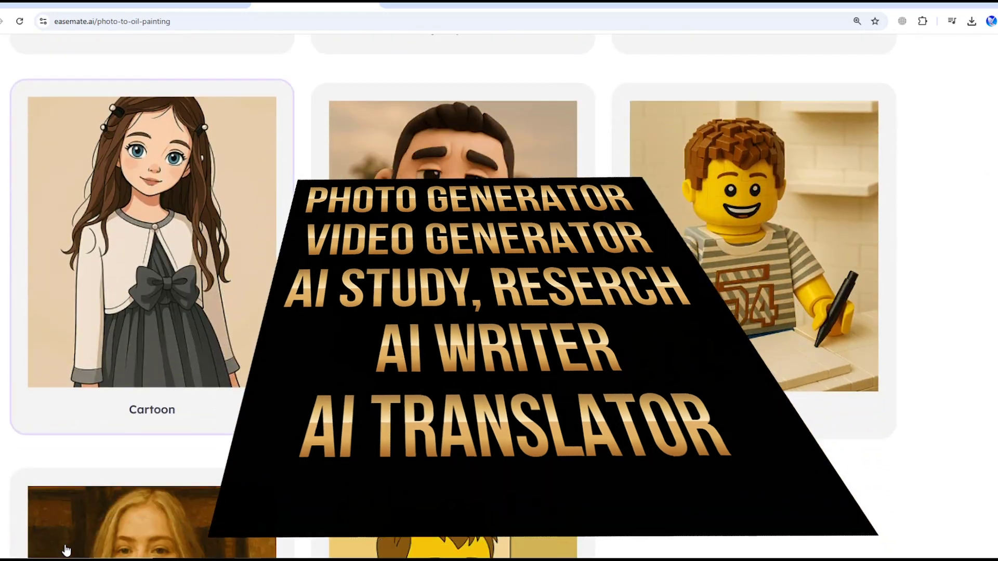
scroll(67, 550, down, 7)
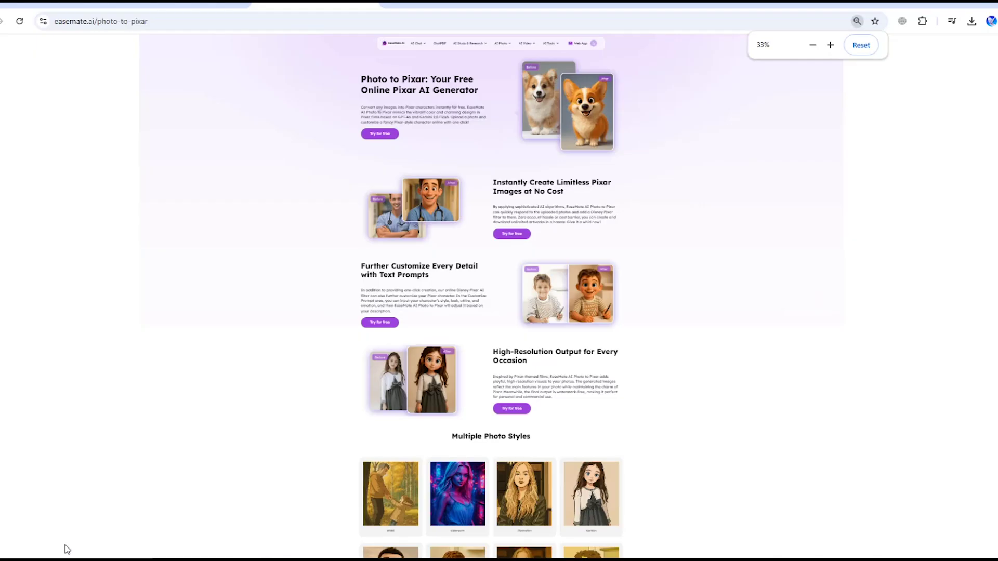
scroll(66, 549, up, 9)
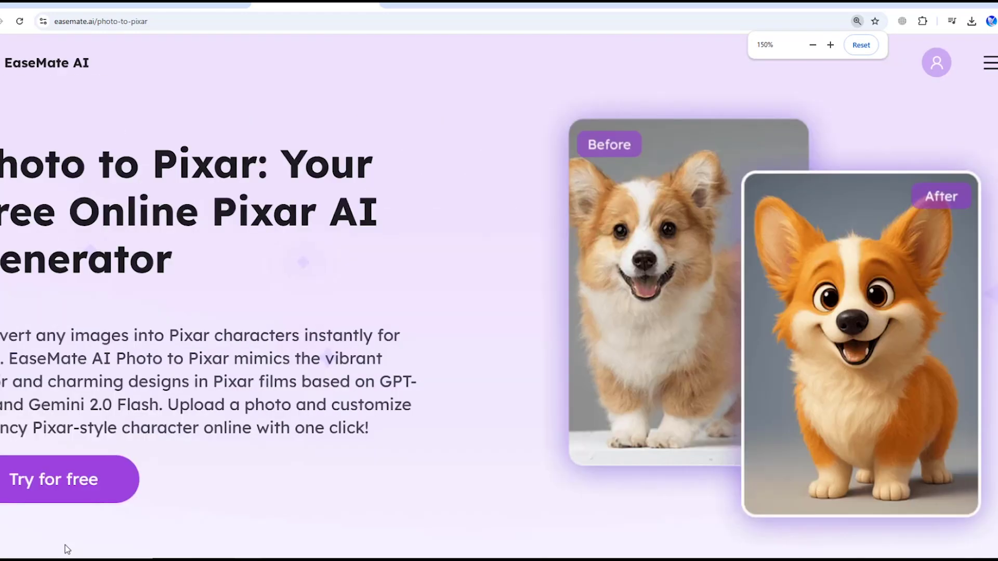
scroll(67, 549, down, 7)
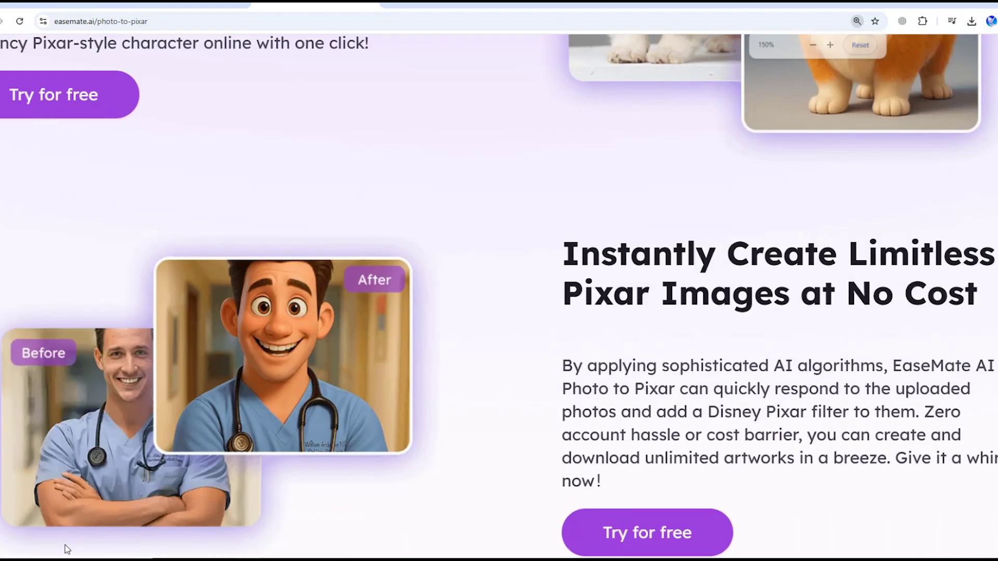
scroll(66, 550, down, 4)
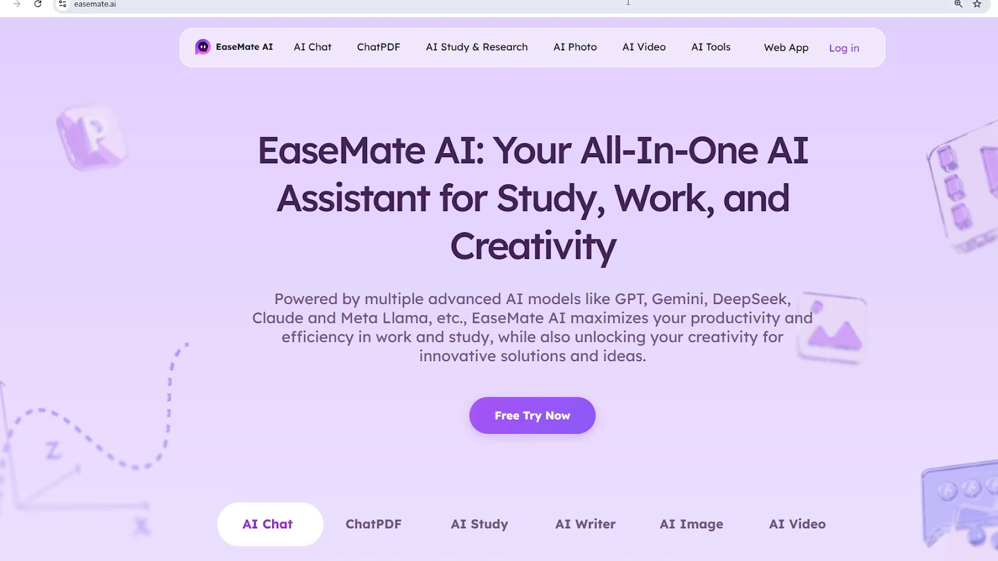
Begin logging in to EaseMate AI using the Continue with Email option
click(628, 3)
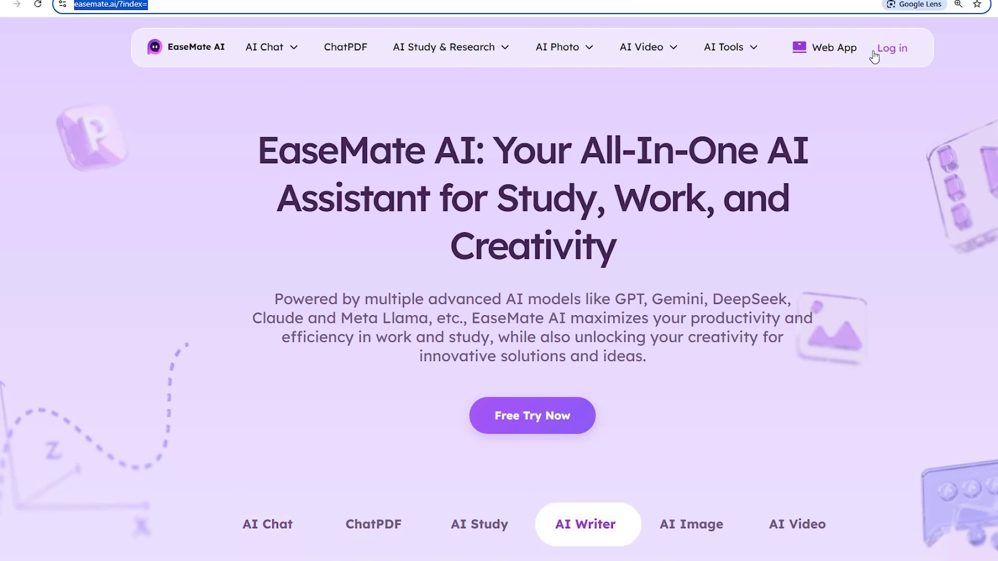
click(892, 48)
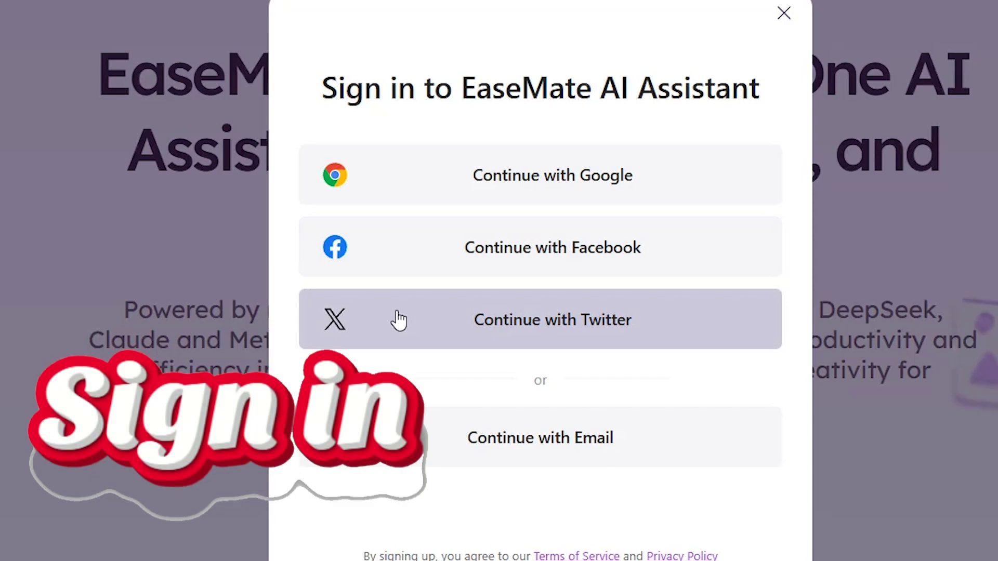
click(386, 431)
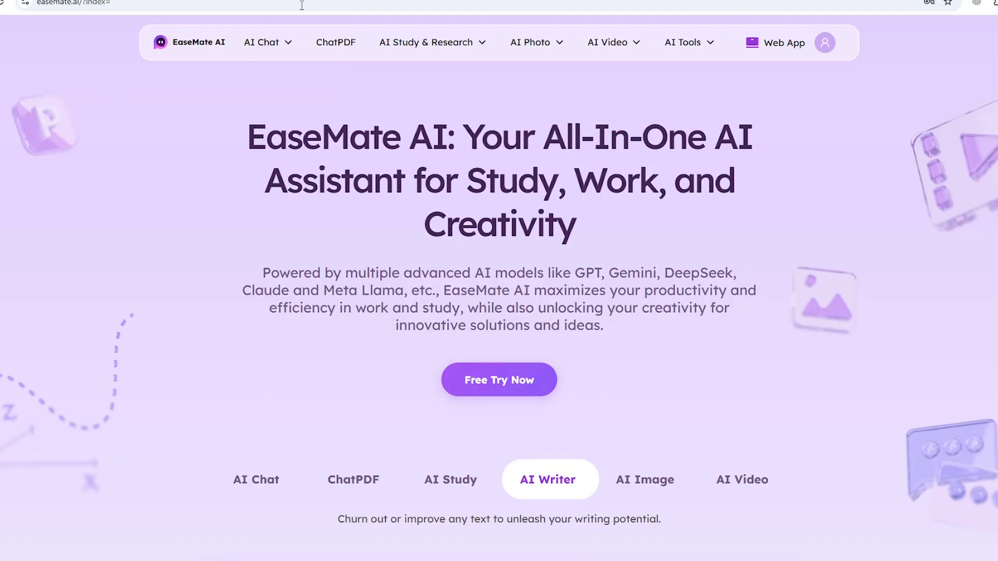
mouse_move(287, 44)
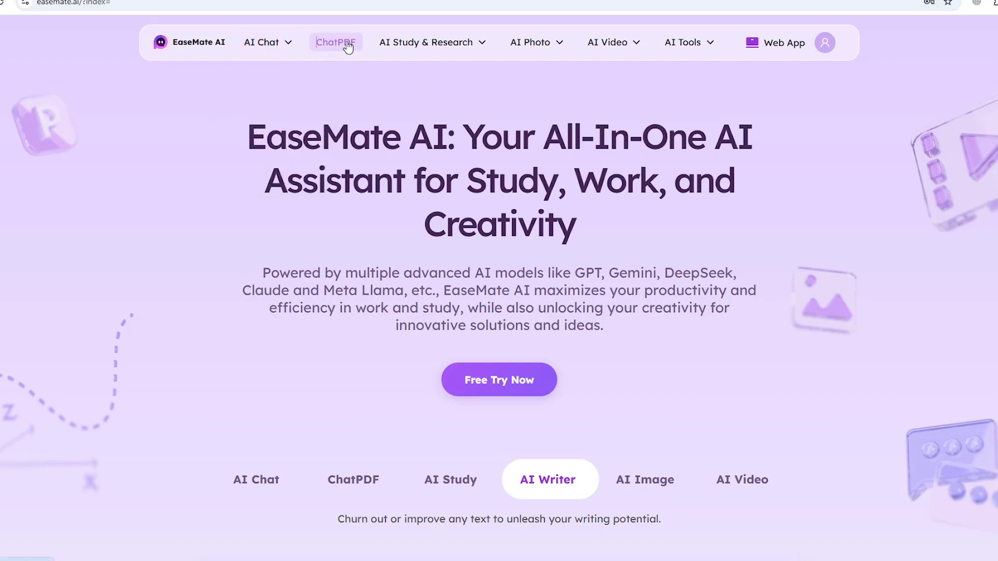
Preview the AI Chat, Study & Research, Photo, Video and Tools menus, then try the Flux Kontext generator
mouse_move(476, 45)
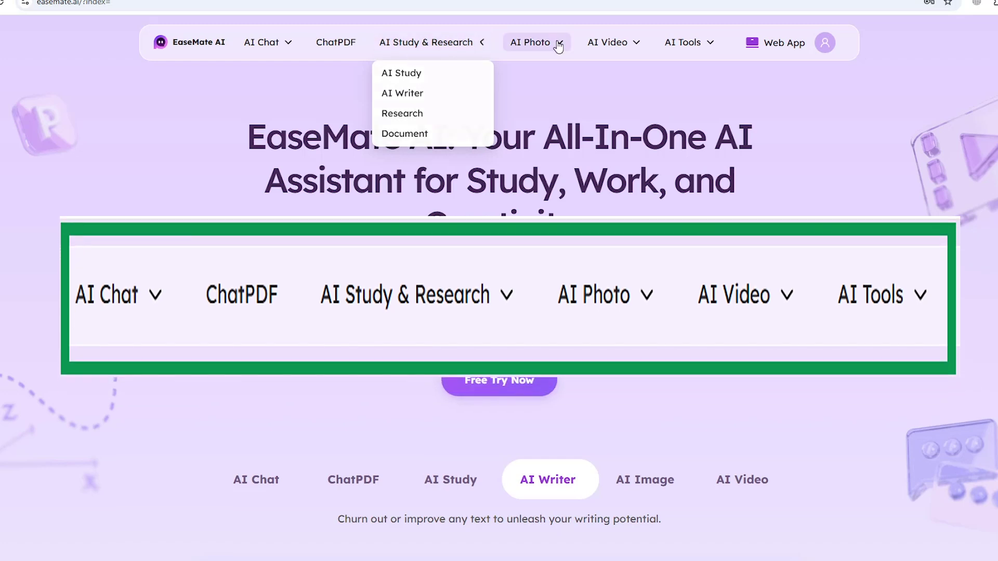
mouse_move(568, 45)
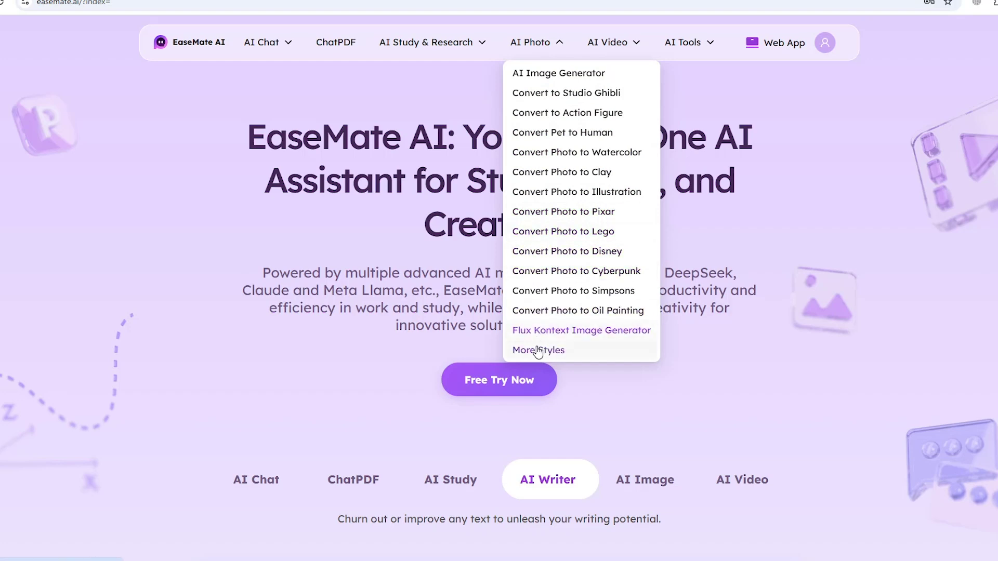
mouse_move(626, 42)
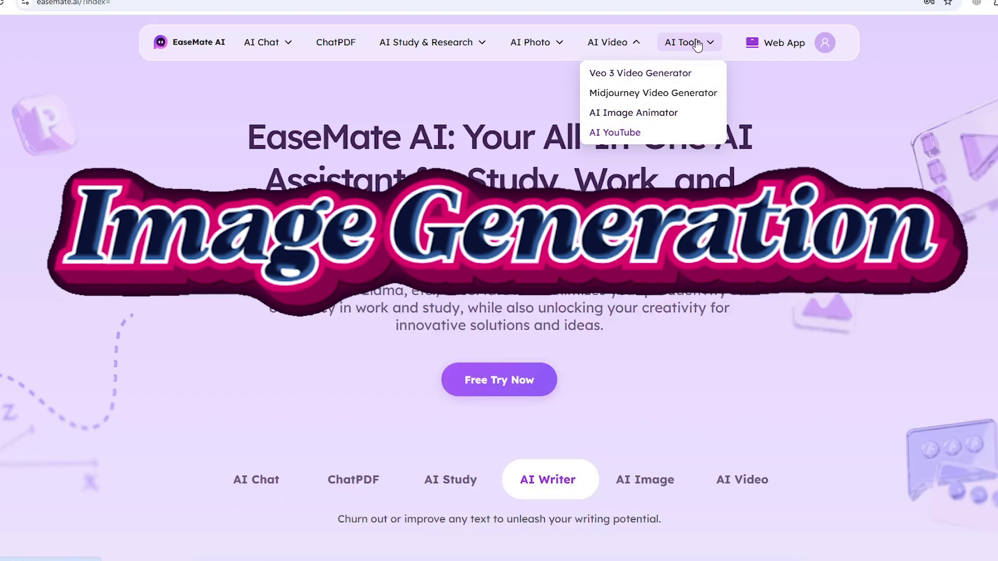
mouse_move(697, 44)
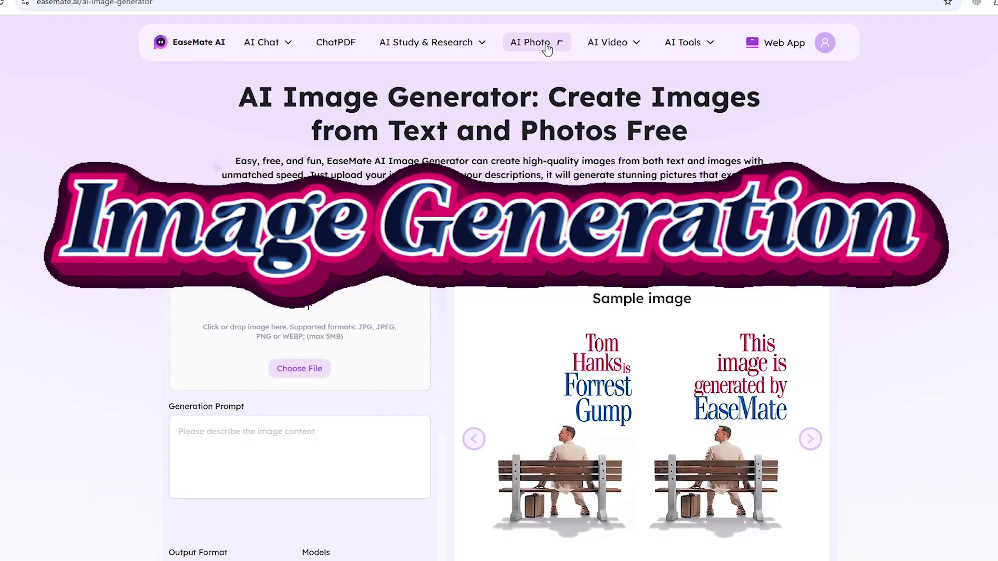
mouse_move(536, 42)
click(587, 333)
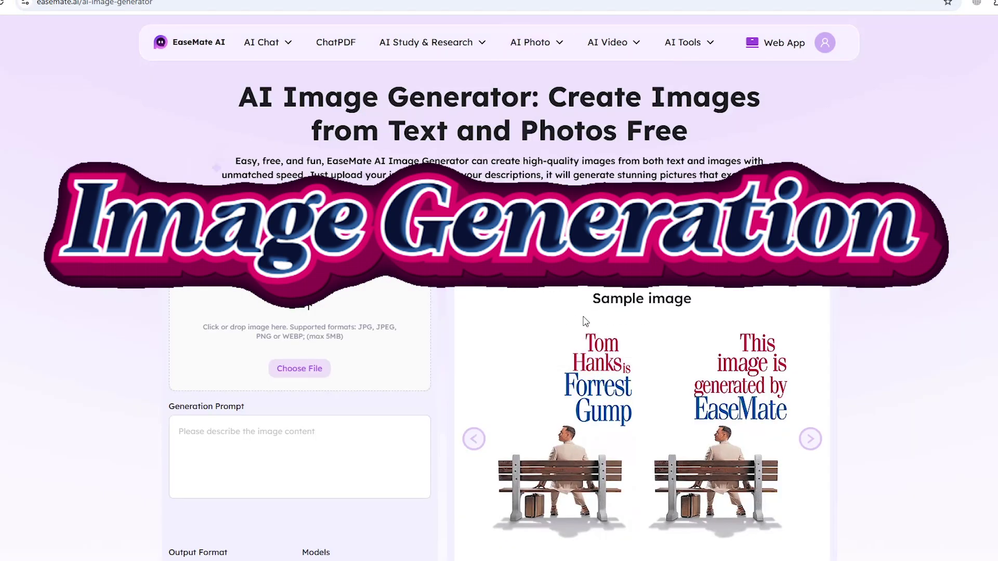
Open the Flux Kontext Image Generator in Text to Image mode with JPEG output
mouse_move(535, 42)
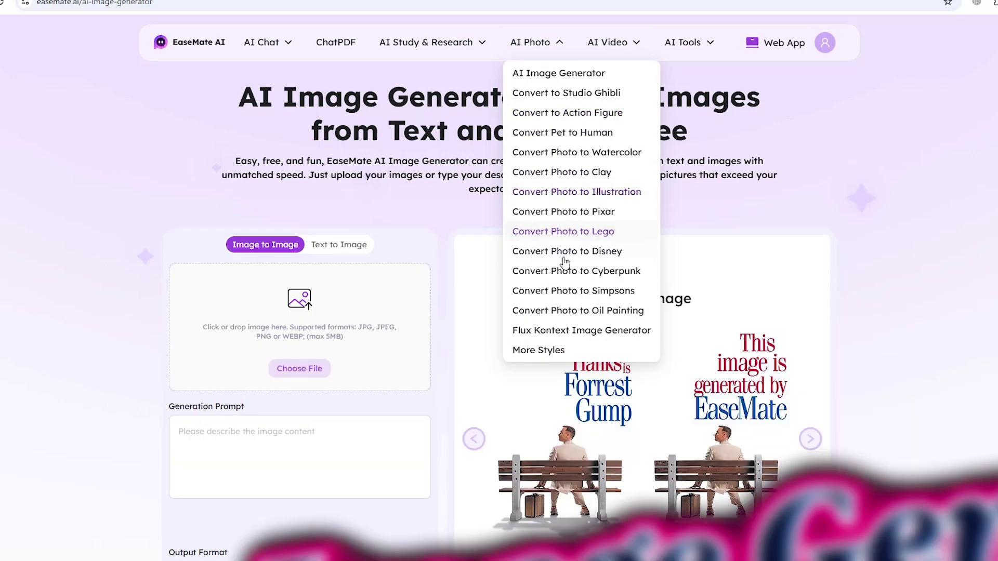
click(570, 331)
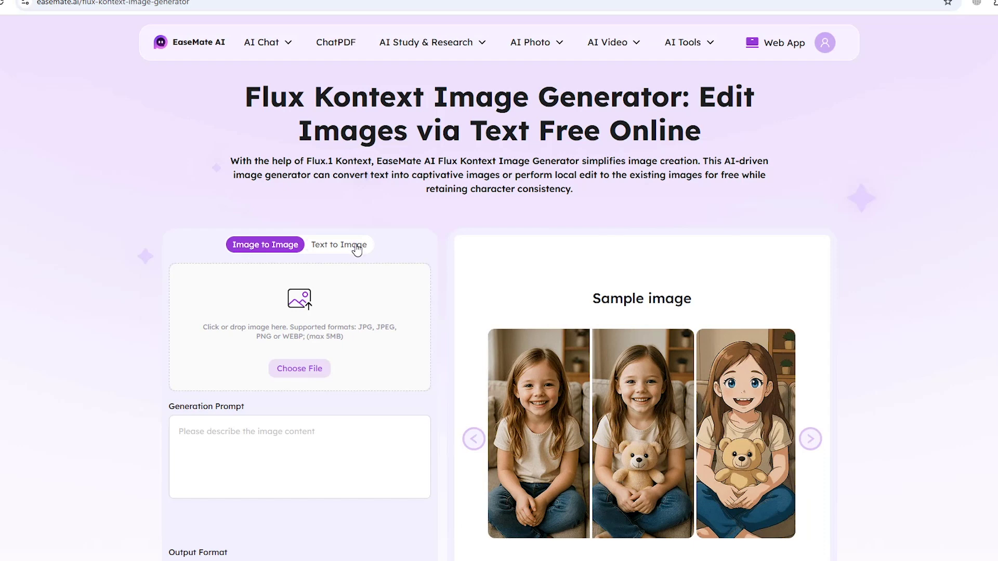
click(350, 247)
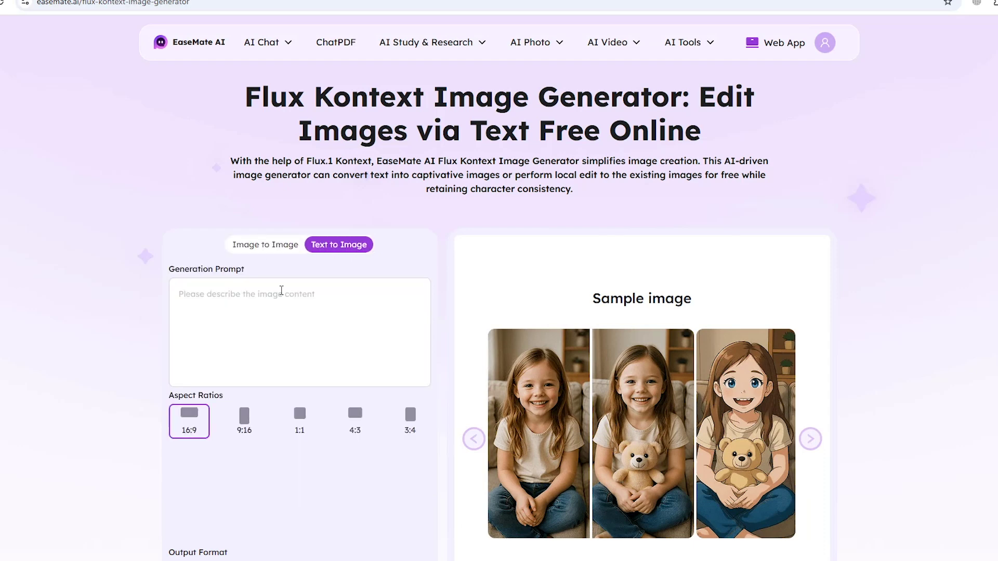
scroll(237, 375, down, 1)
scroll(238, 377, down, 3)
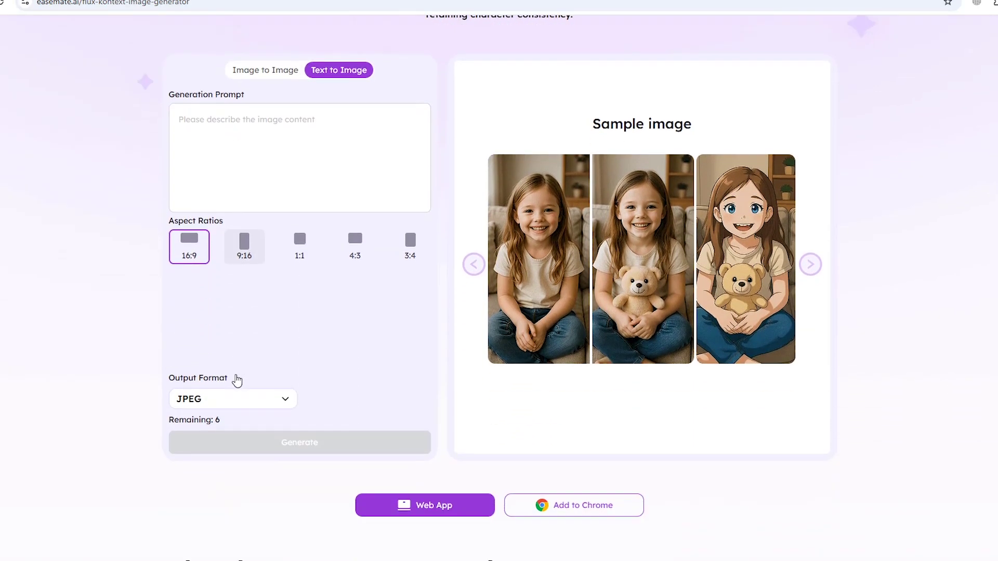
click(287, 353)
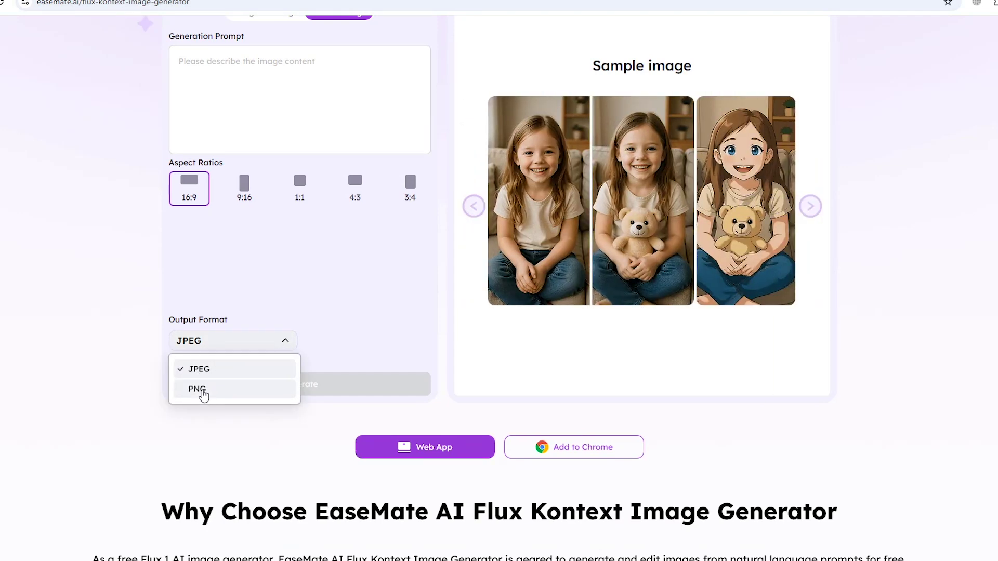
click(154, 364)
scroll(324, 328, up, 5)
Generate an image from the prompt 'A beautiful Indian woman chat…'
click(323, 296)
text(A beautiful Indian woman chatting in mobile phone)
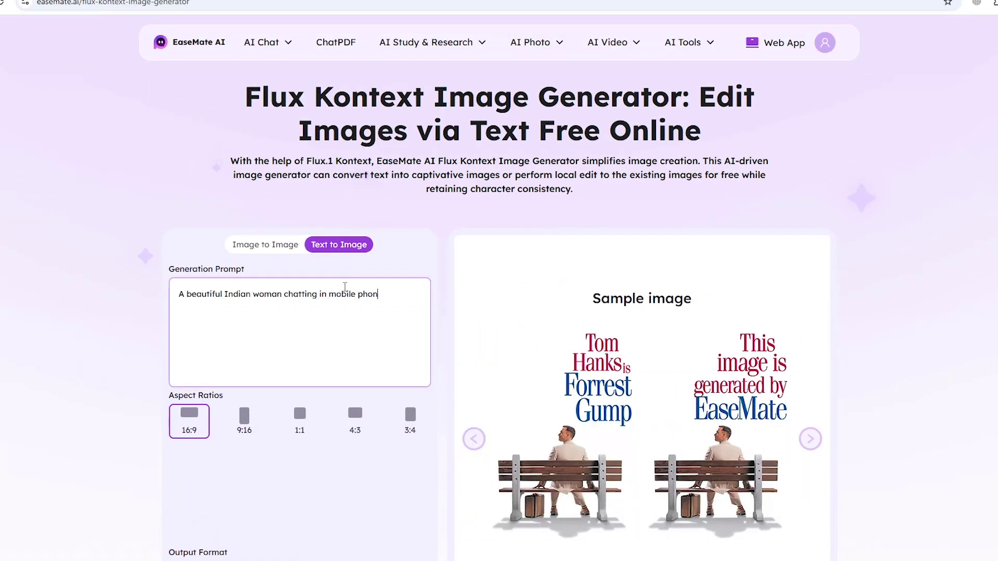
scroll(345, 287, down, 3)
click(301, 443)
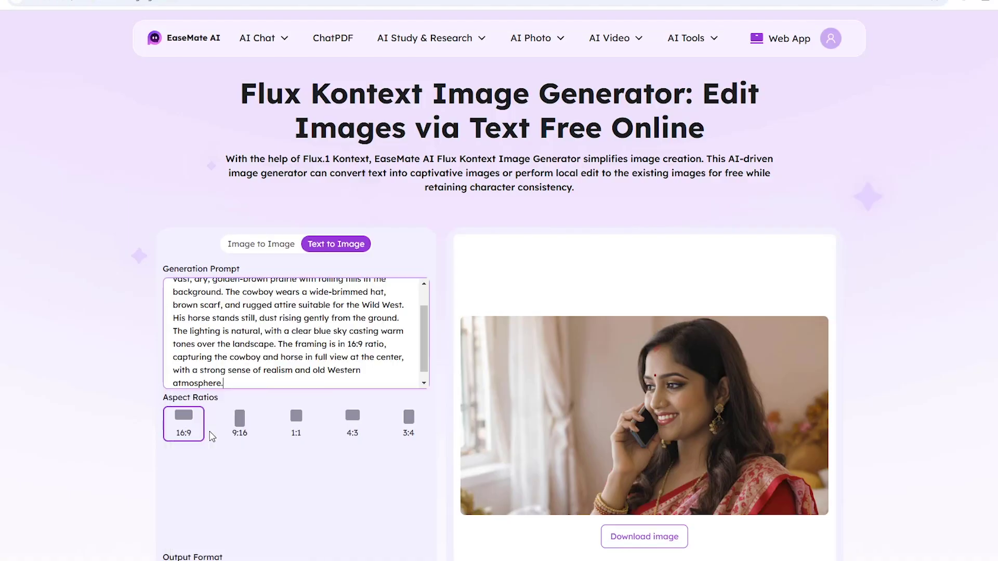
Generate the cowboy-on-horseback image and download it
scroll(310, 359, up, 1)
scroll(327, 367, down, 1)
scroll(208, 442, down, 4)
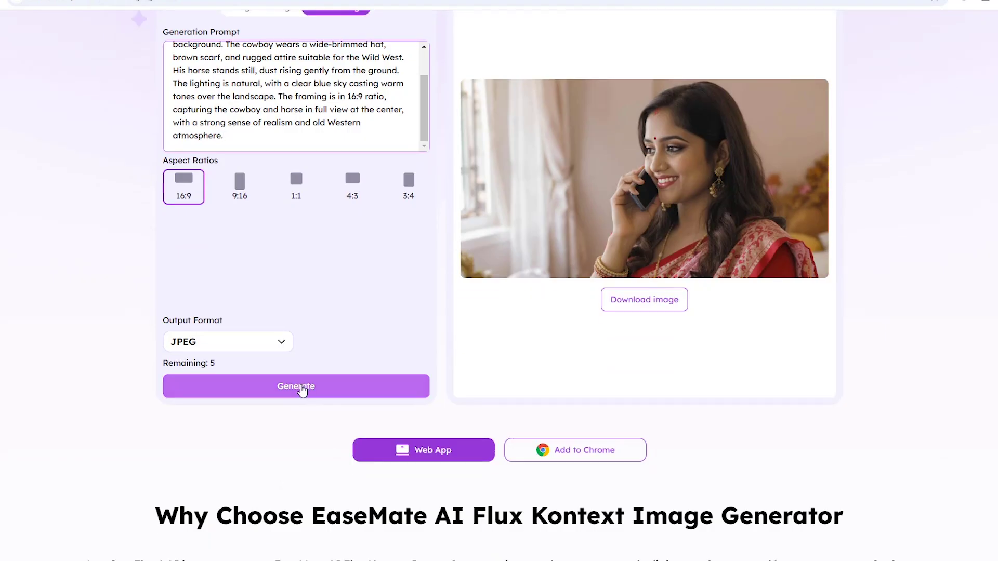
click(302, 389)
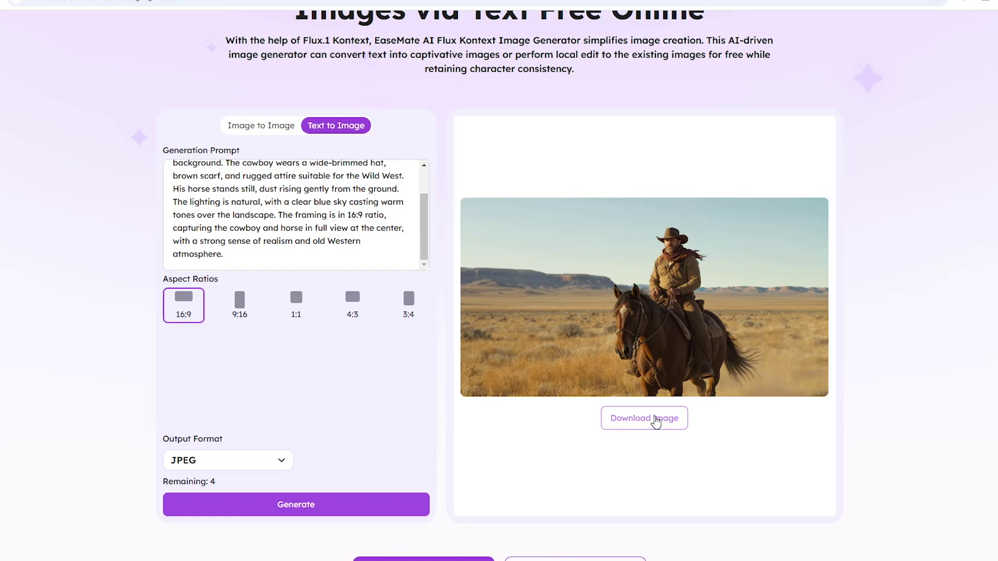
click(656, 422)
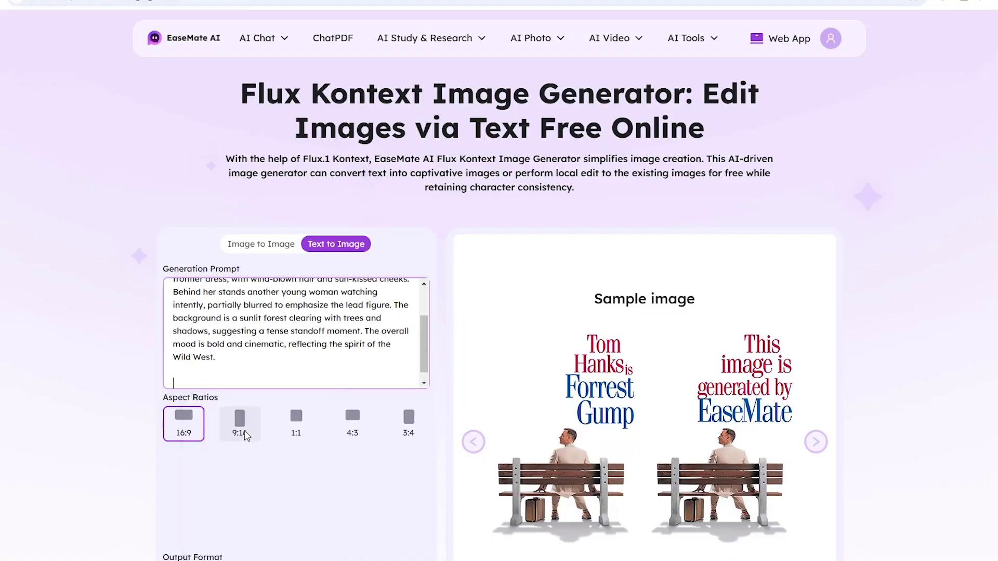
Generate the Wild West revolver image, then paste a flute-player prompt as plain text and generate it
scroll(256, 440, down, 5)
click(297, 388)
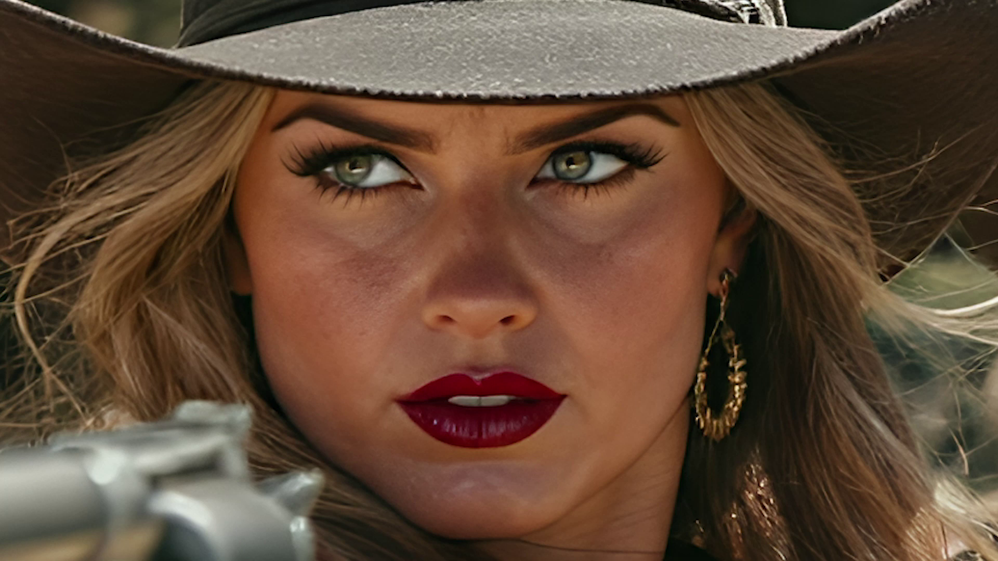
right_click(139, 266)
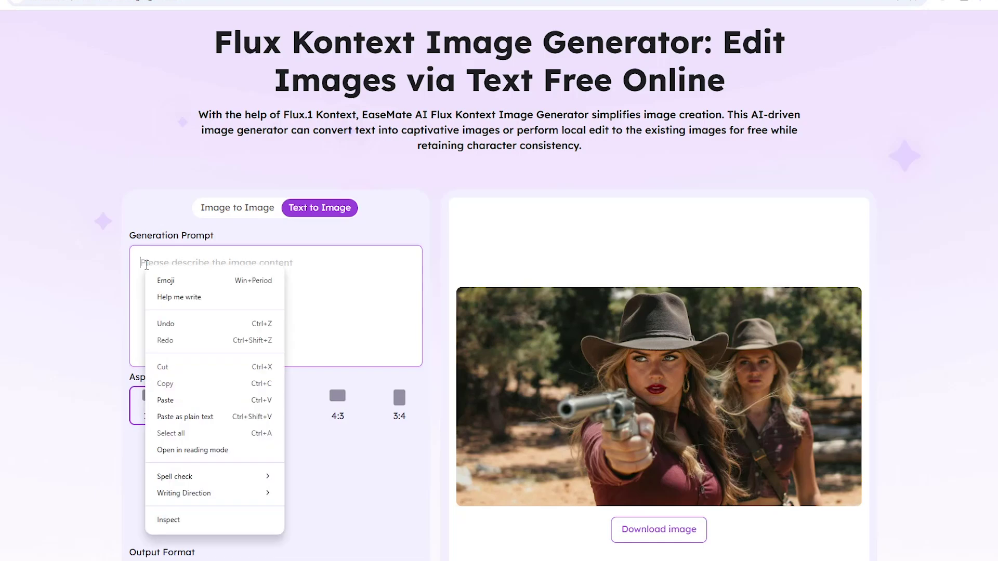
click(223, 416)
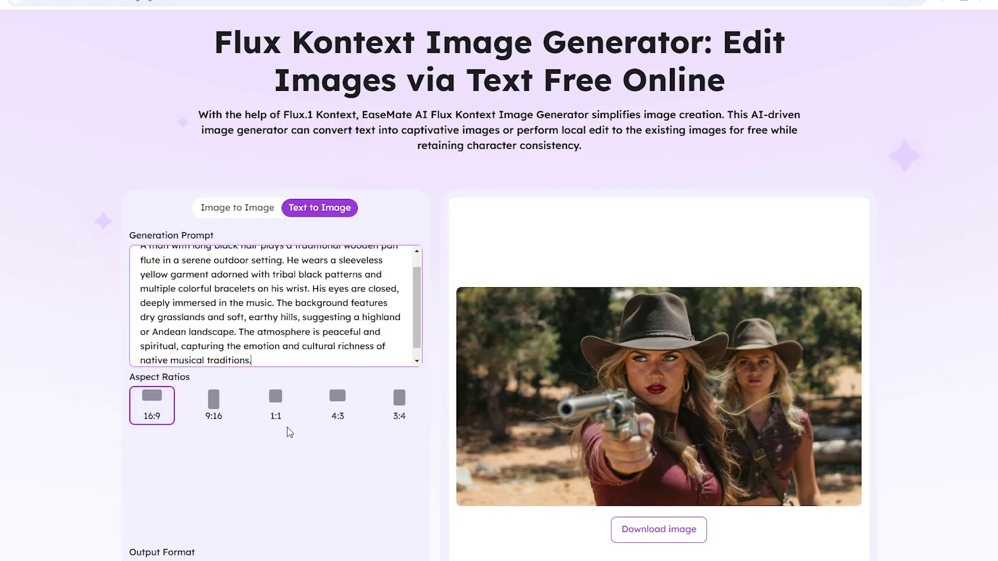
scroll(289, 433, down, 2)
click(267, 500)
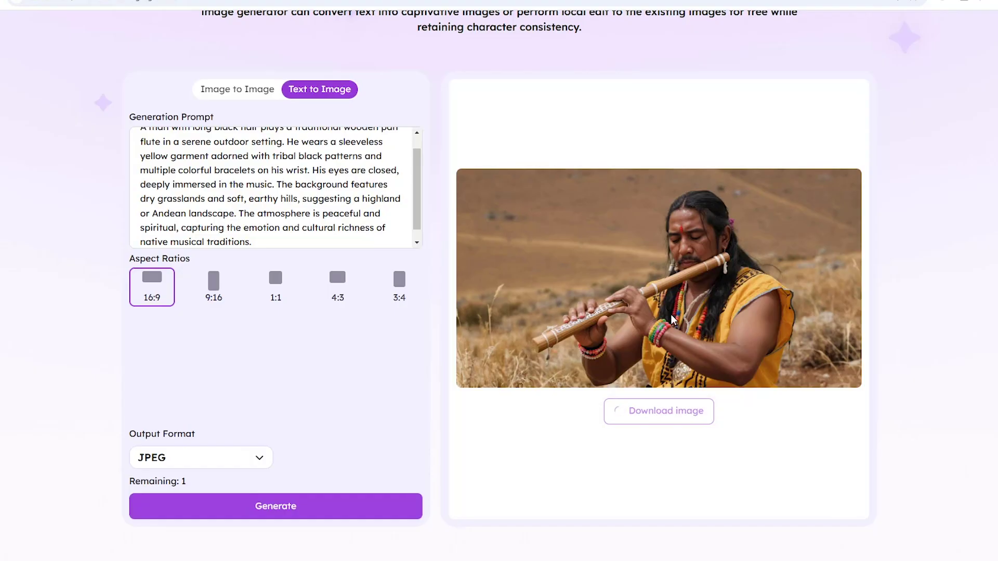
scroll(672, 314, up, 3)
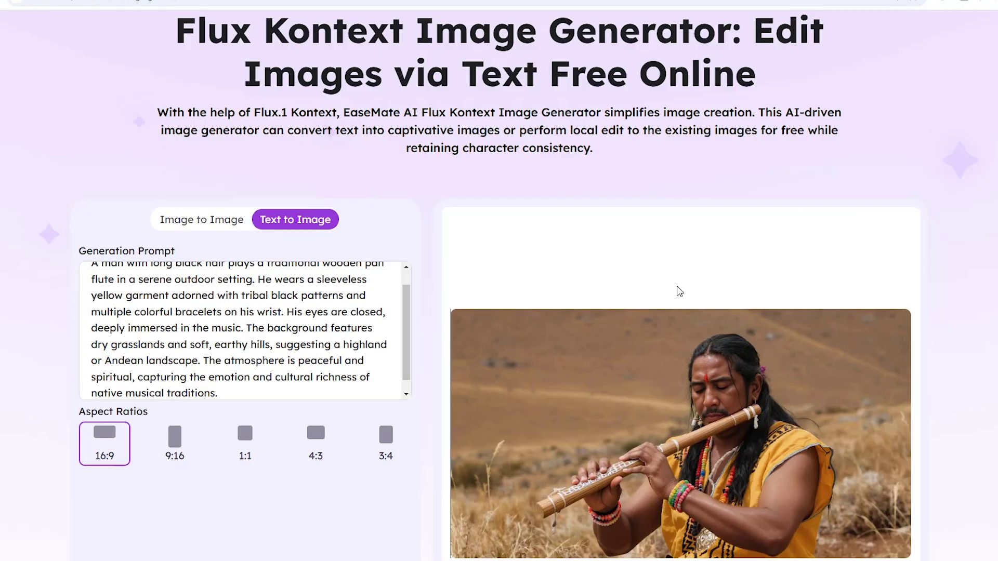
key(ctrl+minus)
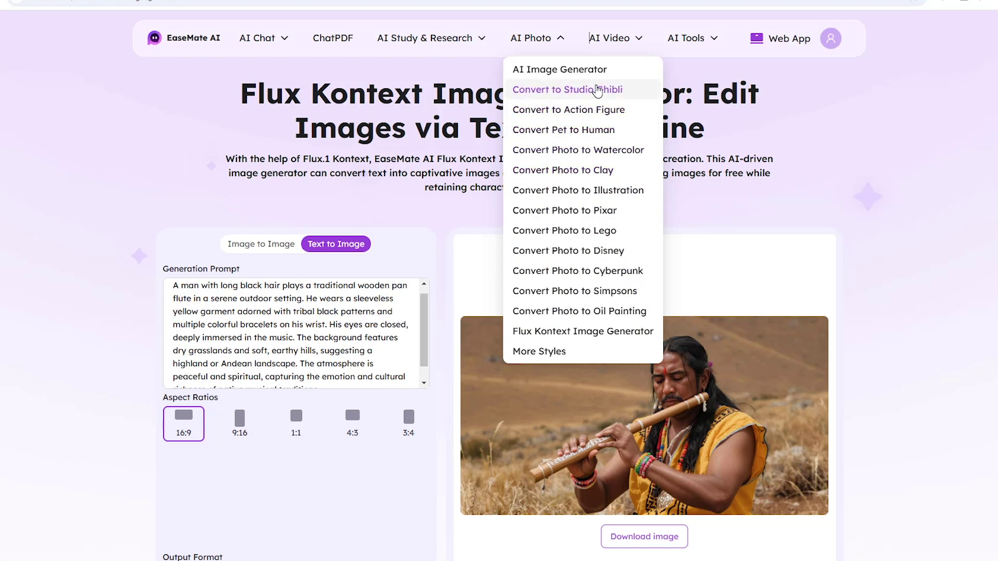
Open the Studio Ghibli converter and go to its More Styles photo generator
click(598, 90)
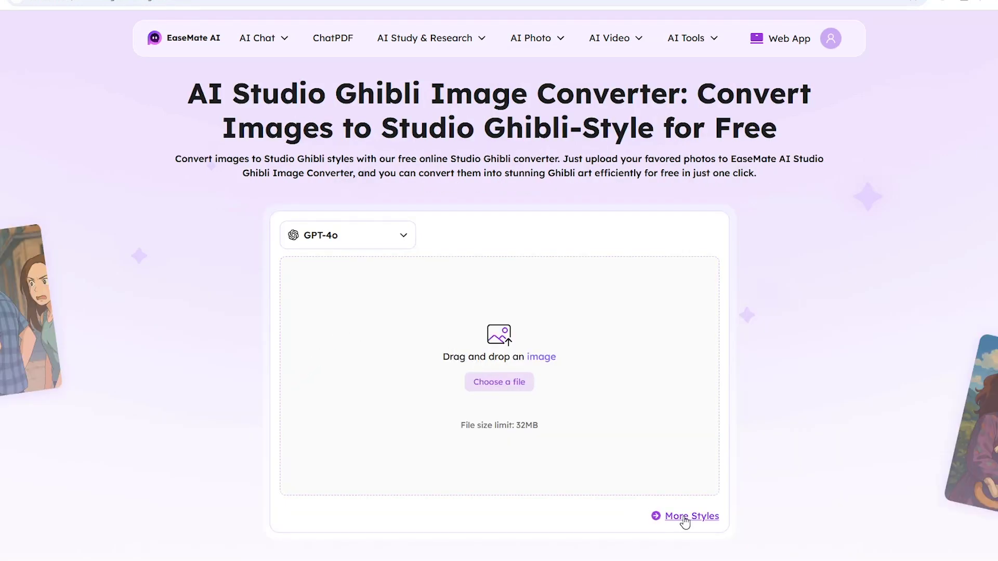
click(685, 518)
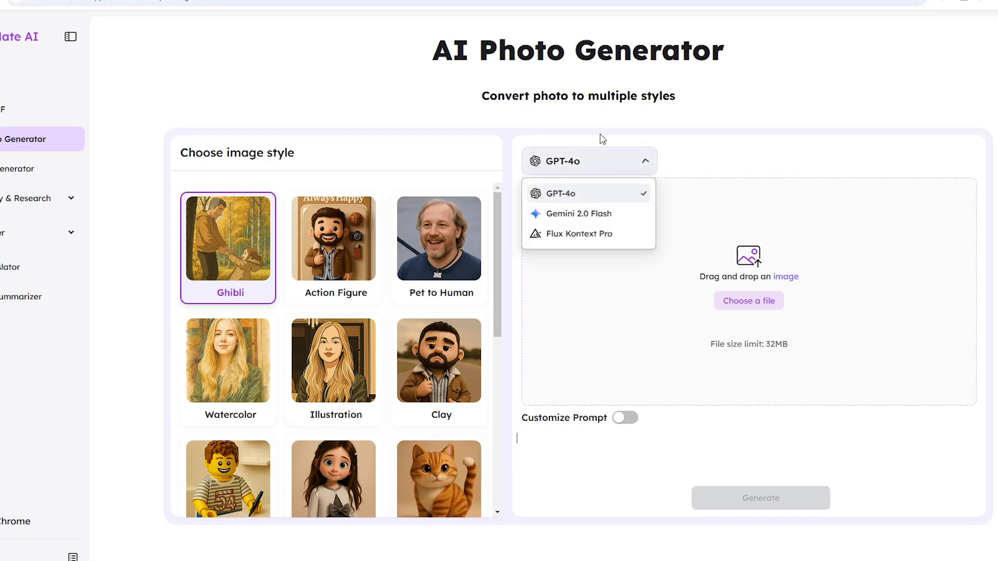
Upload the _Elegant North Indi_2048x3072 portrait and check the AI model list without changing it
click(753, 306)
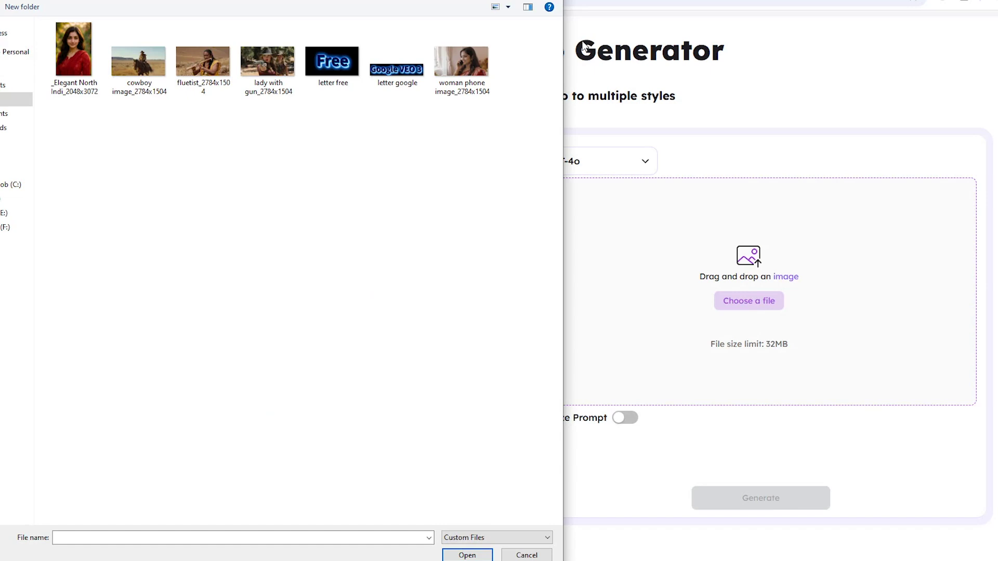
click(73, 54)
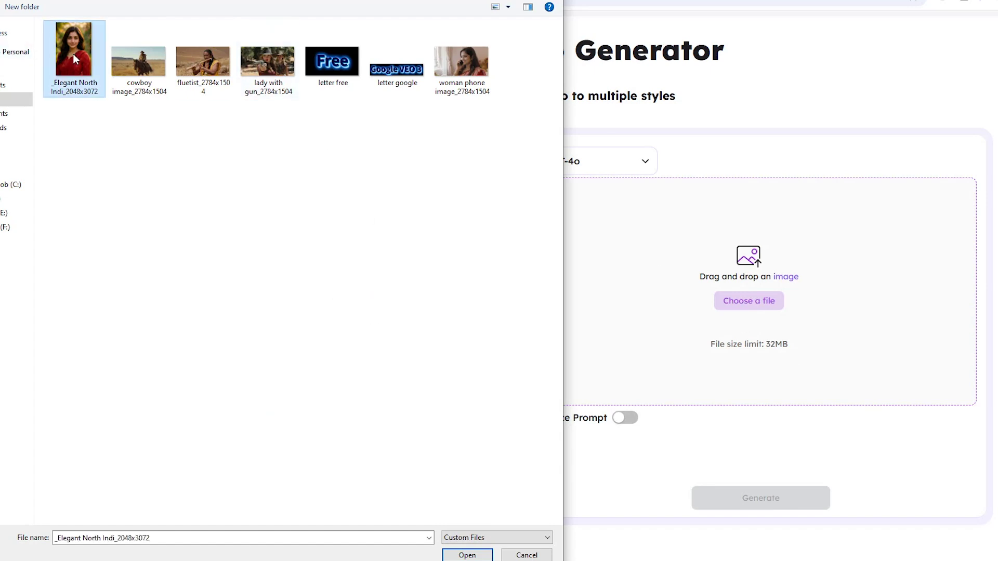
click(467, 555)
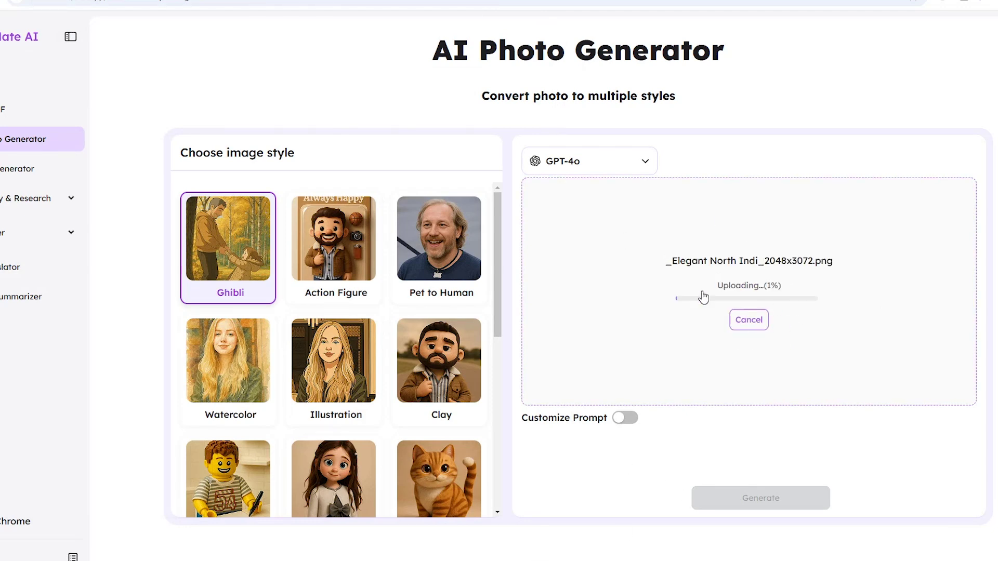
scroll(408, 353, down, 5)
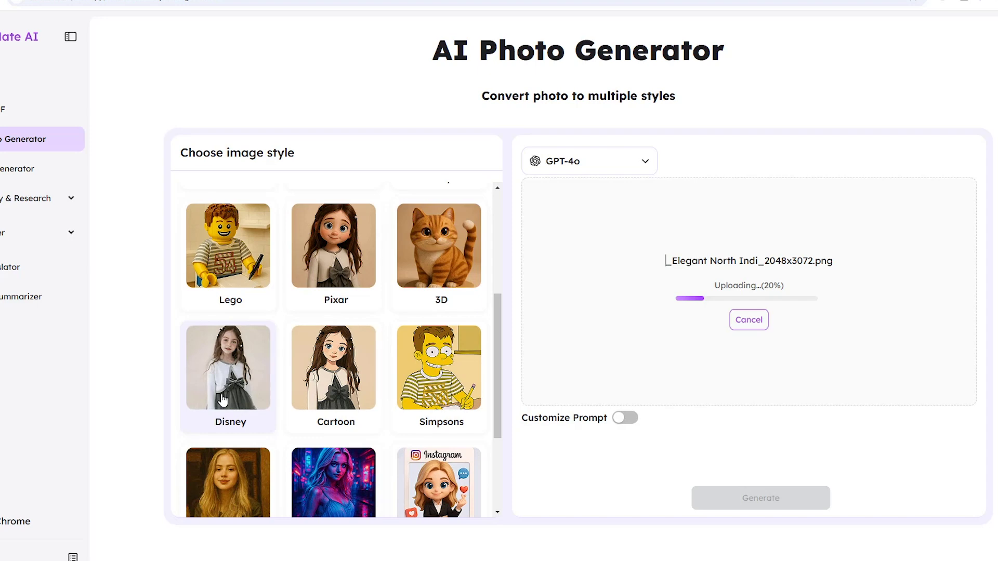
scroll(229, 375, down, 3)
click(630, 166)
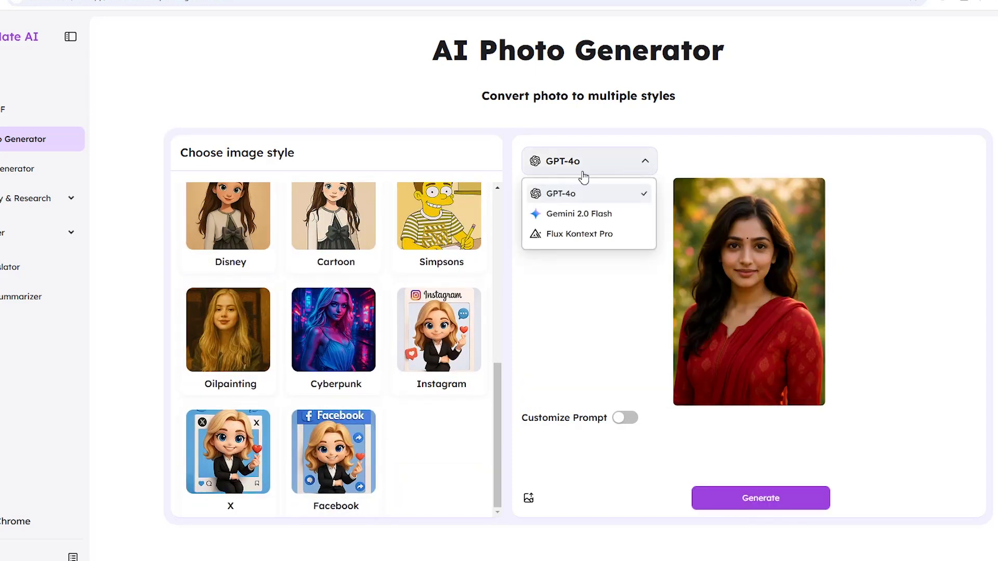
click(548, 193)
scroll(250, 255, up, 10)
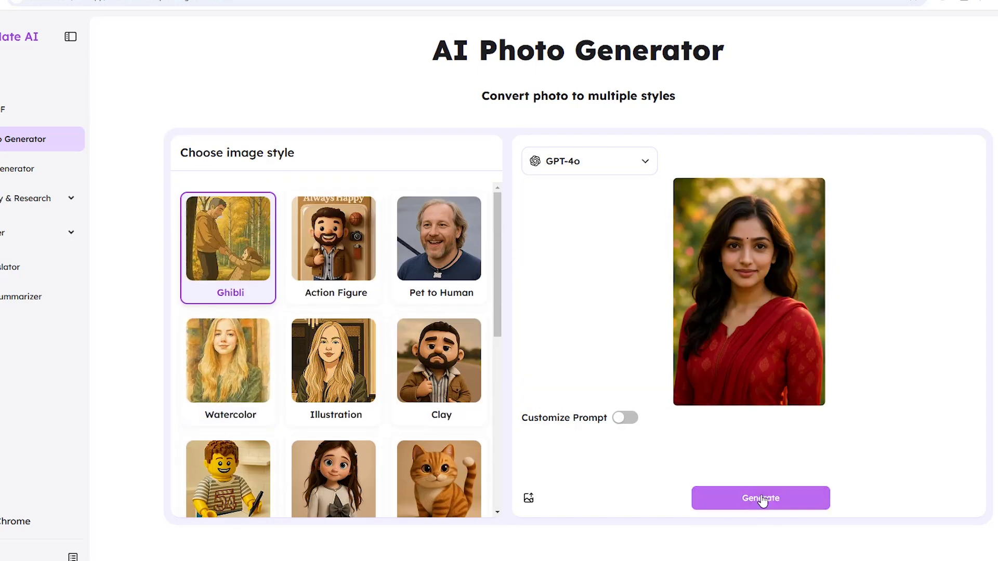
Convert the portrait to Ghibli style, download the result, and clear it
click(762, 500)
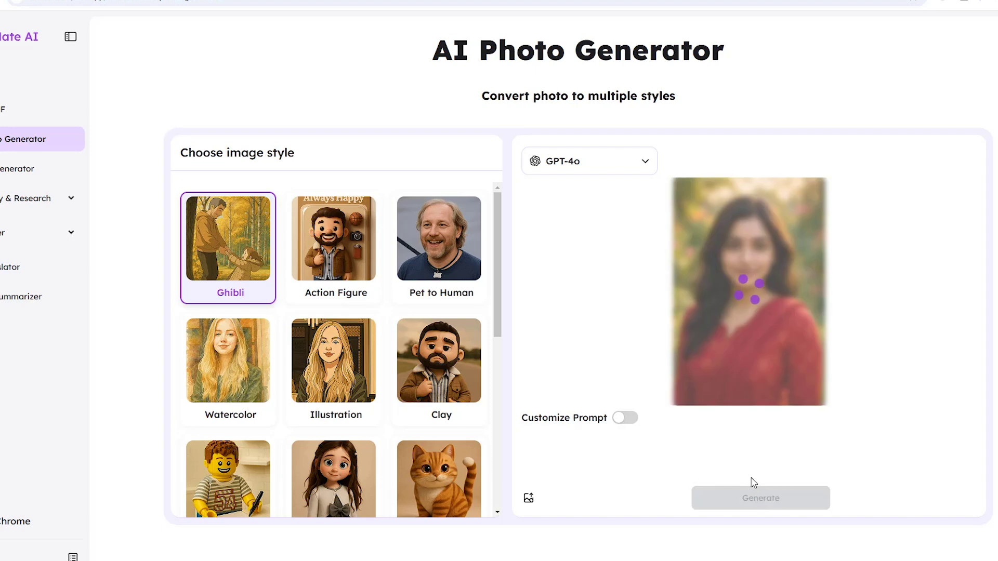
click(764, 498)
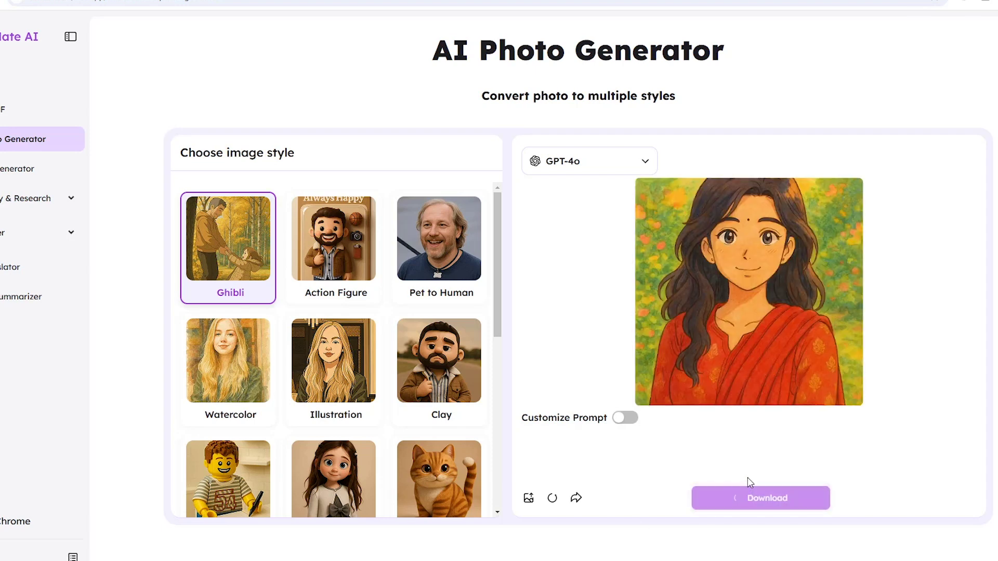
click(255, 52)
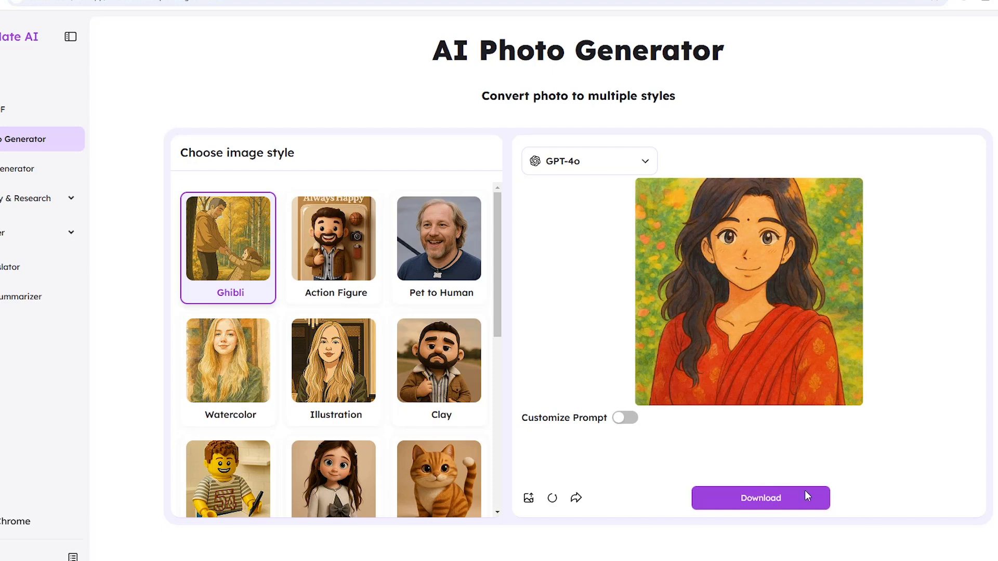
click(762, 500)
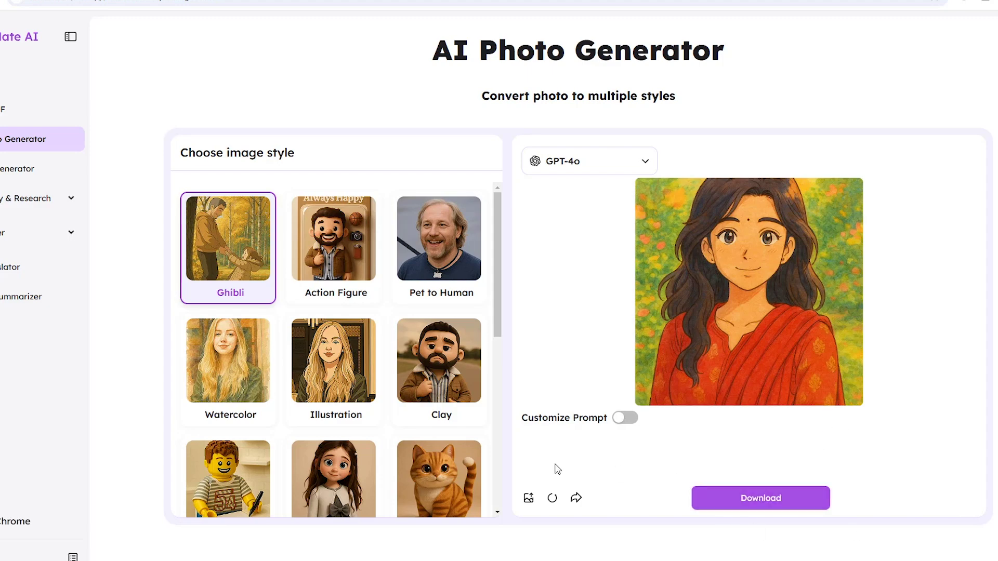
click(528, 498)
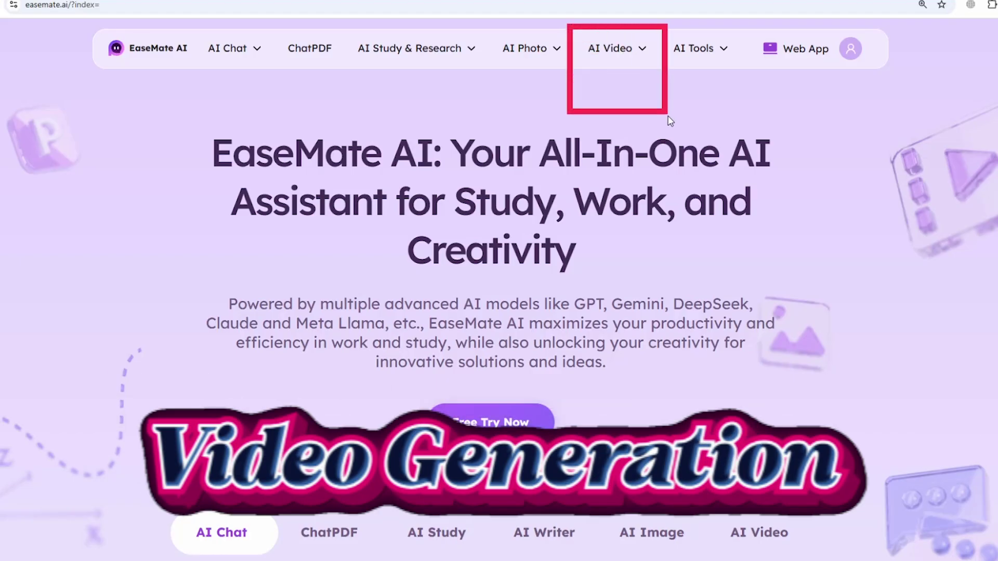
Go to the Veo 3 Video Generator from the AI Video menu and switch to Text to video
click(645, 49)
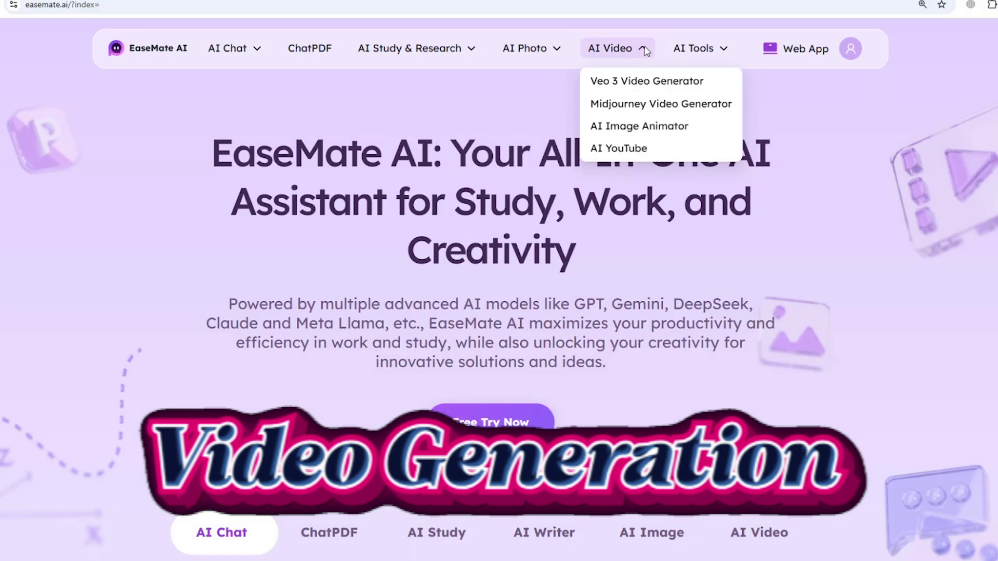
click(618, 84)
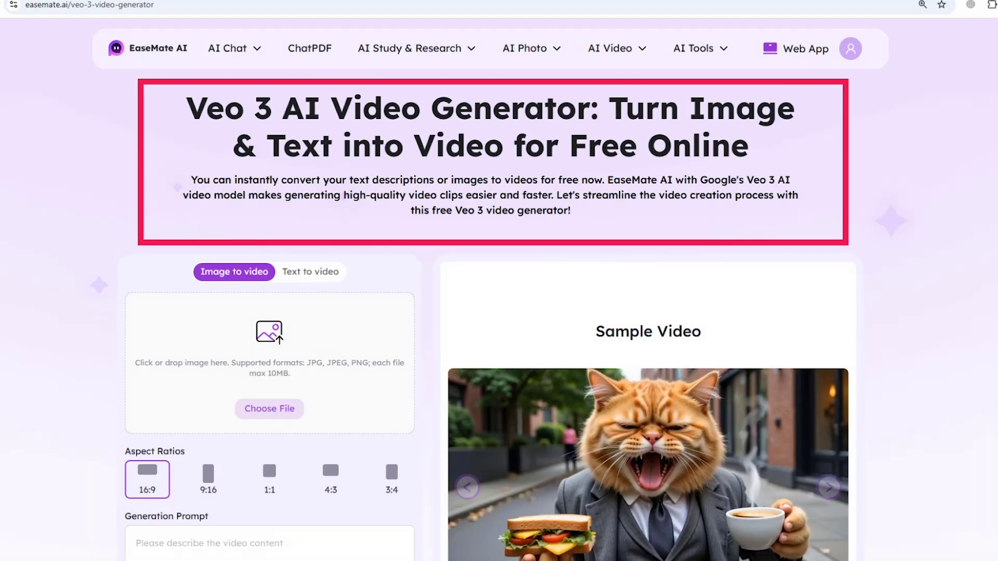
scroll(764, 338, down, 3)
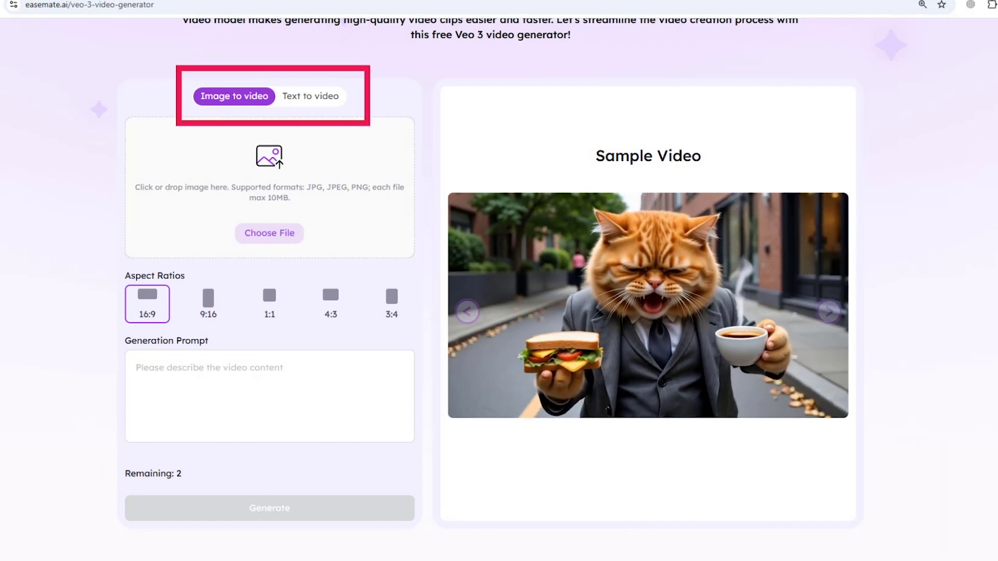
click(310, 95)
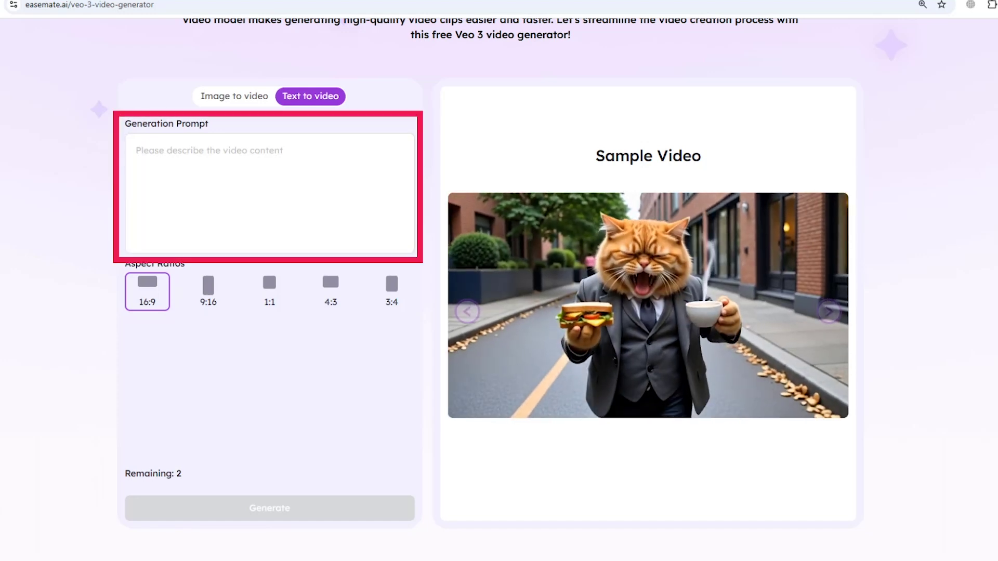
Paste the Egyptian woman-and-lion palace prompt, generate the 16:9 video, and replay it
right_click(133, 143)
click(168, 281)
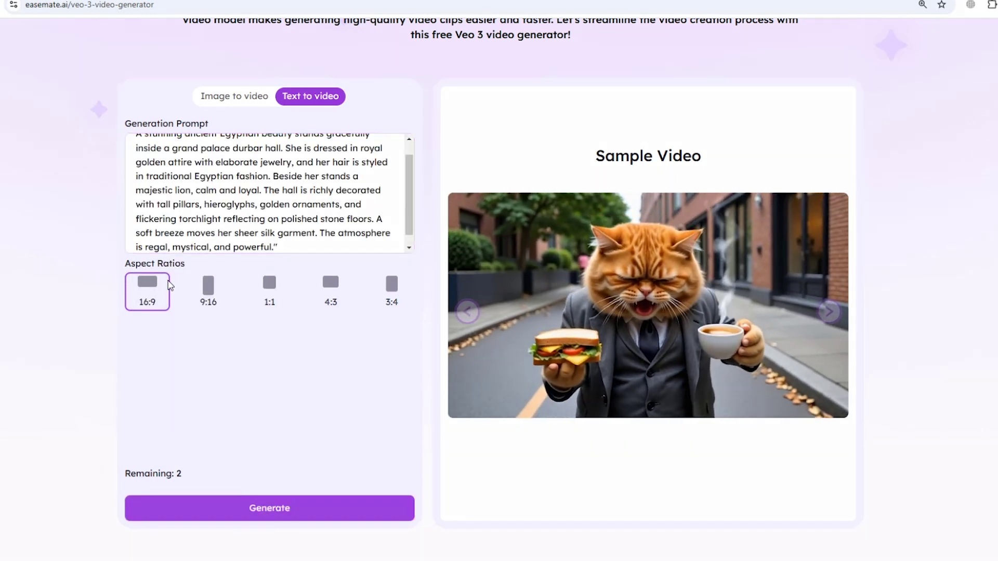
drag(108, 253, 196, 339)
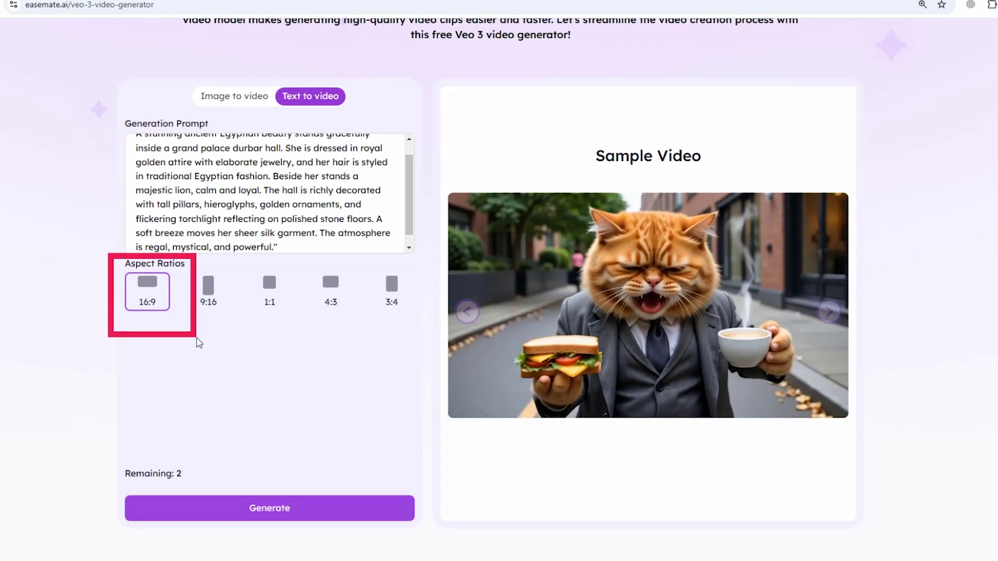
click(269, 507)
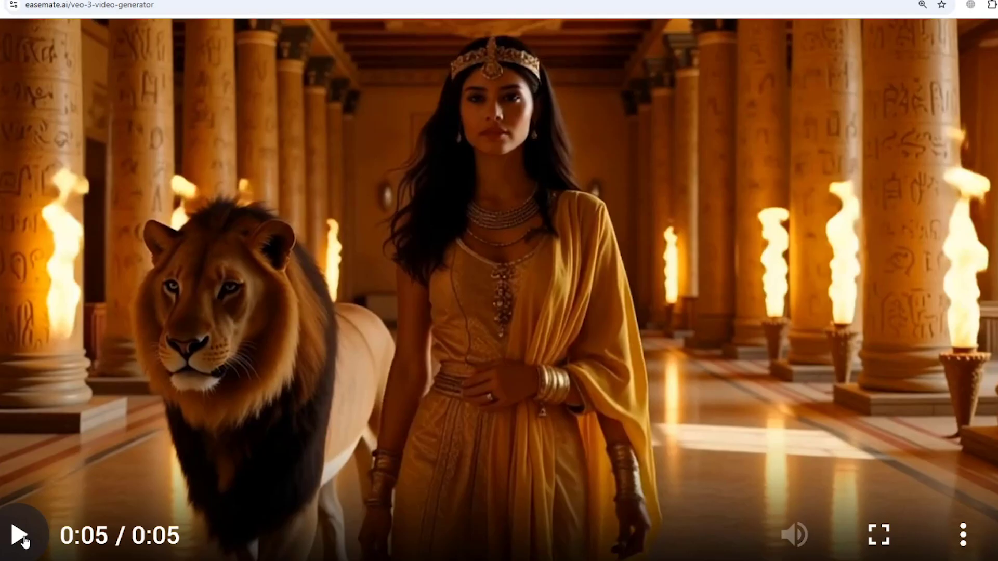
click(10, 533)
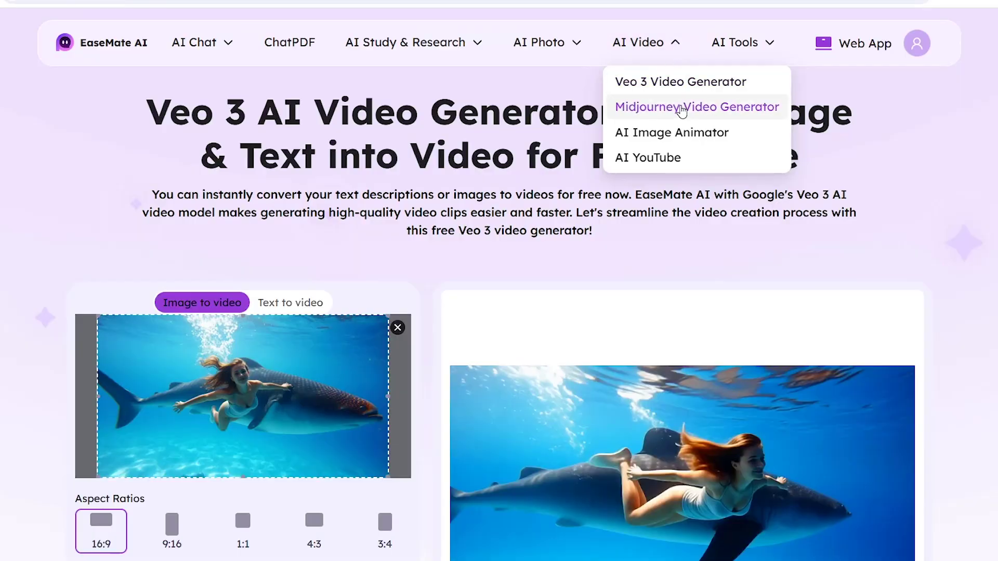
In the Midjourney Video Generator, upload the underwater photo and start a video generation
click(682, 109)
scroll(238, 197, down, 5)
click(239, 195)
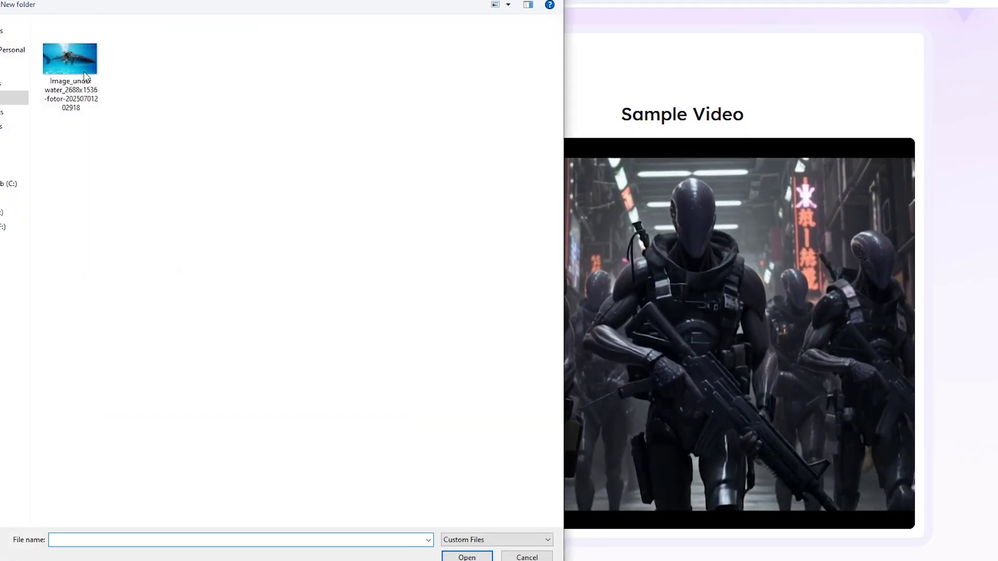
double_click(84, 77)
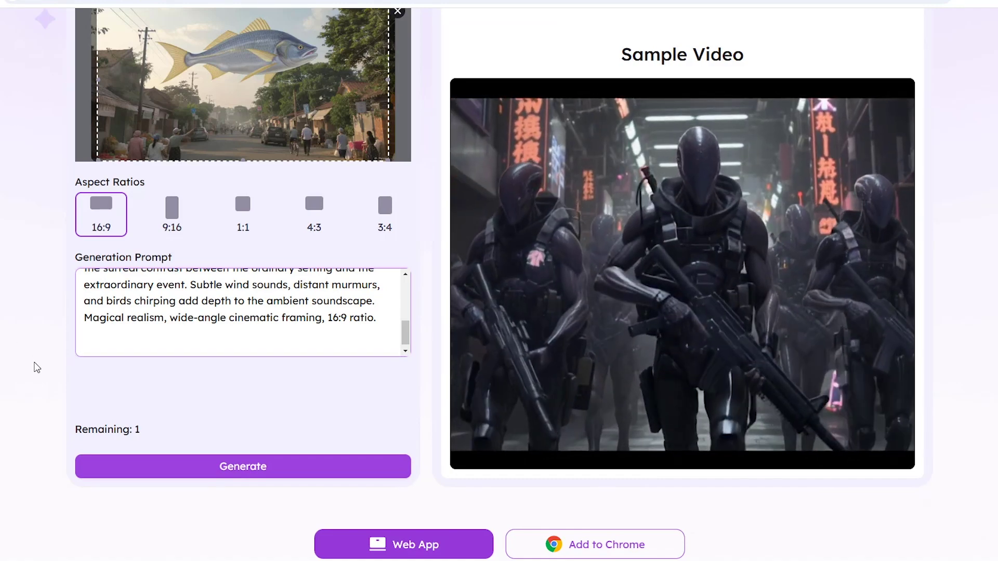
scroll(236, 389, up, 5)
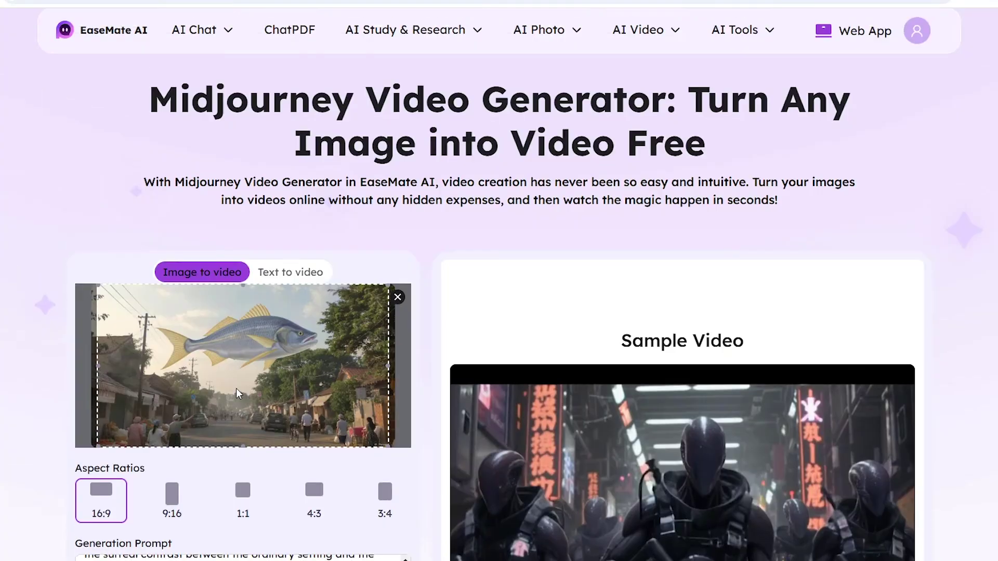
scroll(236, 388, down, 4)
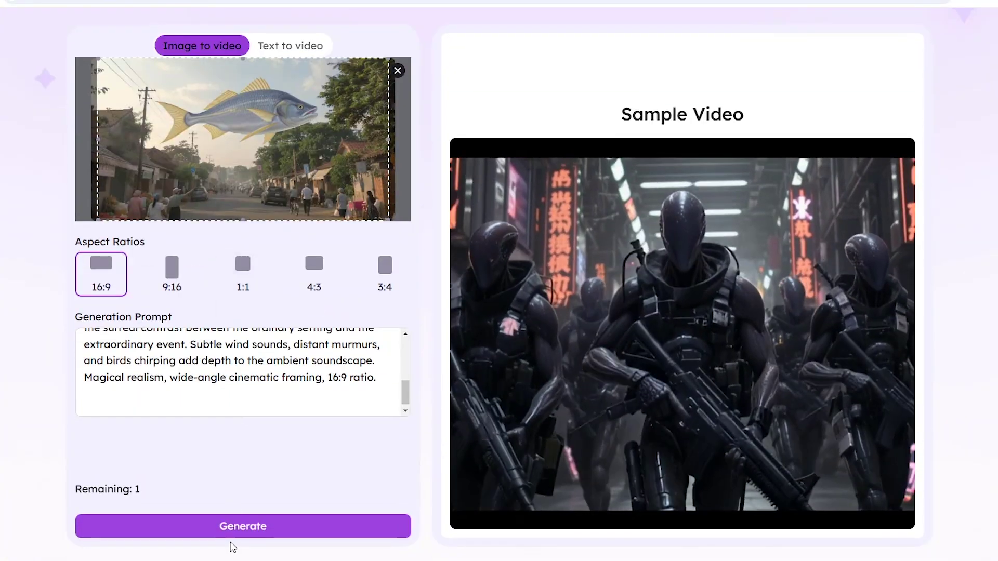
click(246, 530)
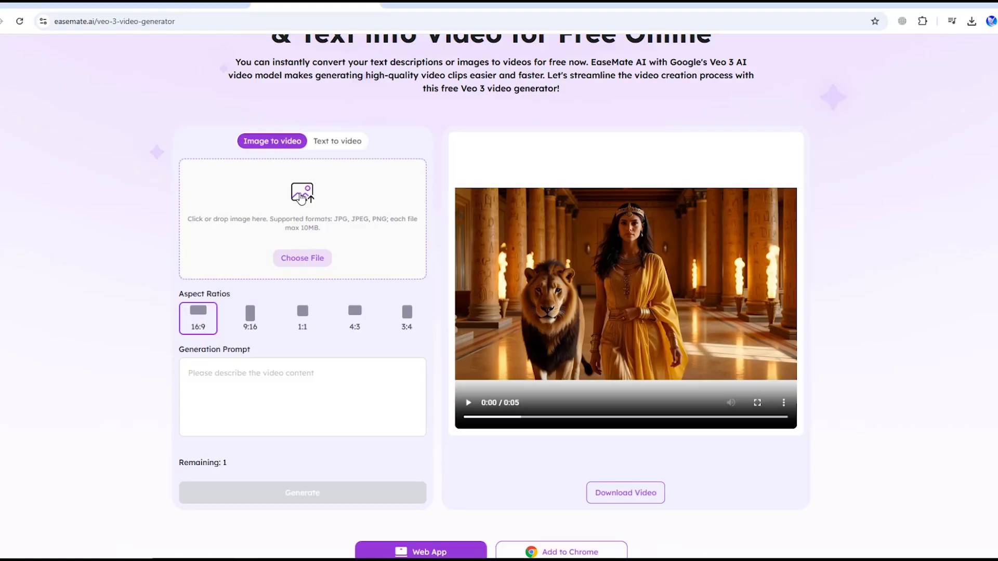
Upload the cowboy-on-horse image, paste the cinematic desert prompt, generate and replay the video
click(300, 198)
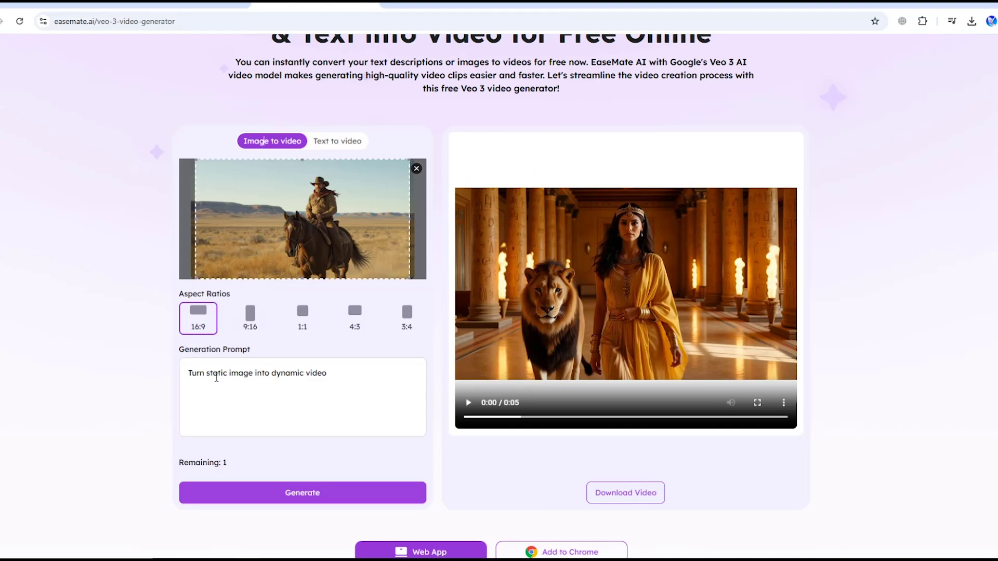
drag(188, 373, 243, 380)
right_click(208, 372)
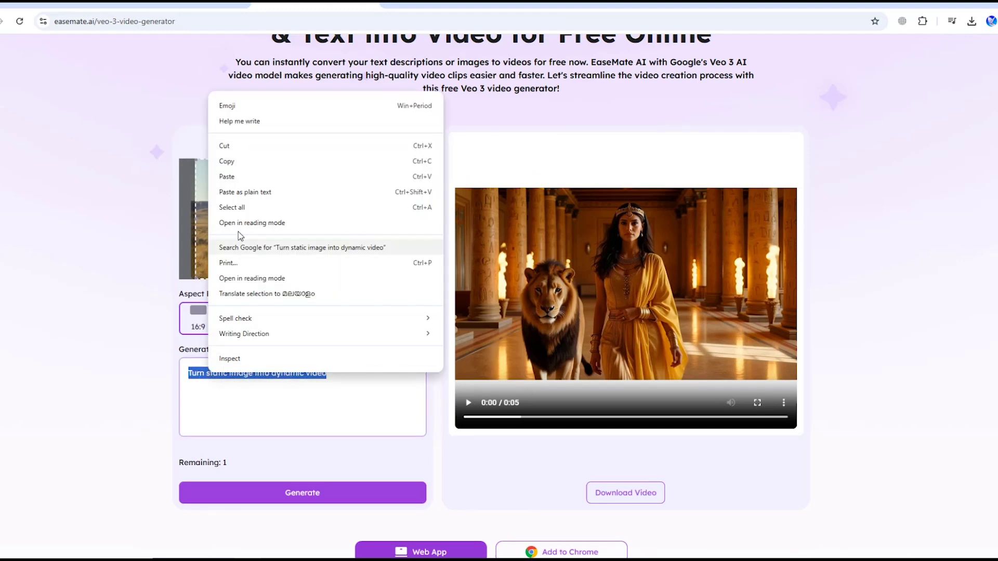
click(239, 180)
click(311, 496)
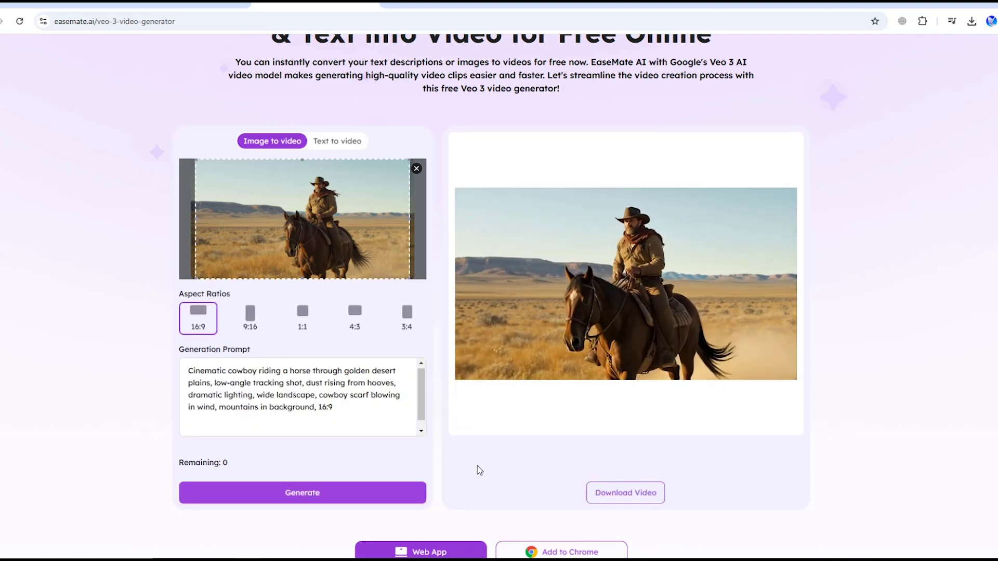
scroll(465, 470, up, 7)
click(43, 536)
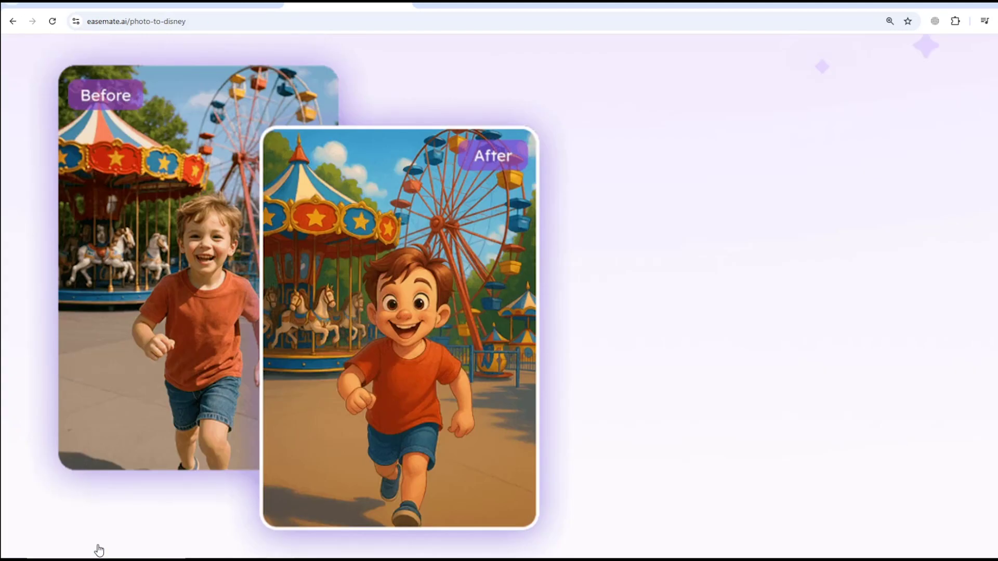
Scroll past the before/after examples to the Ghibli, Cyberpunk, Oilpainting and Simpsons style cards
scroll(99, 550, down, 10)
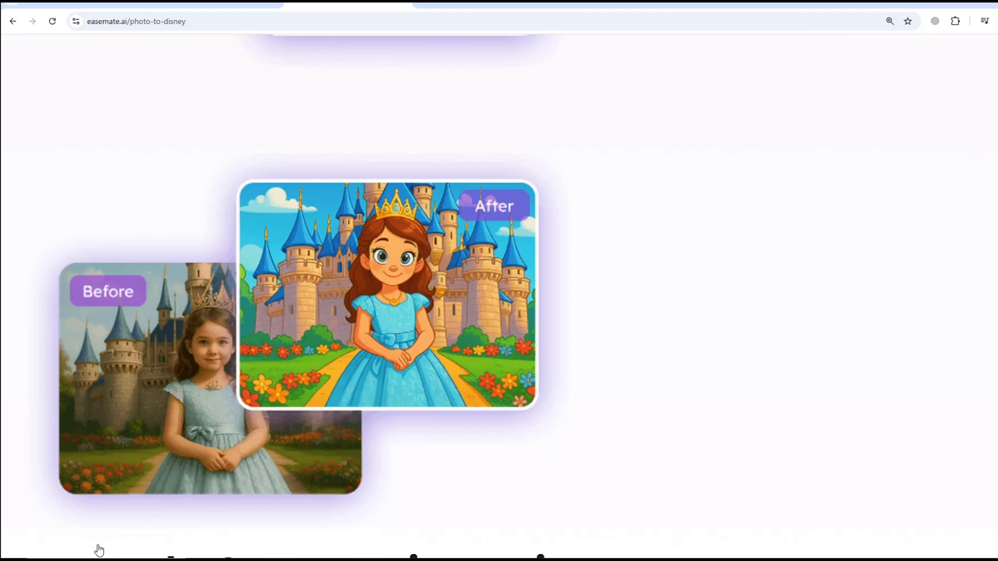
scroll(99, 550, down, 10)
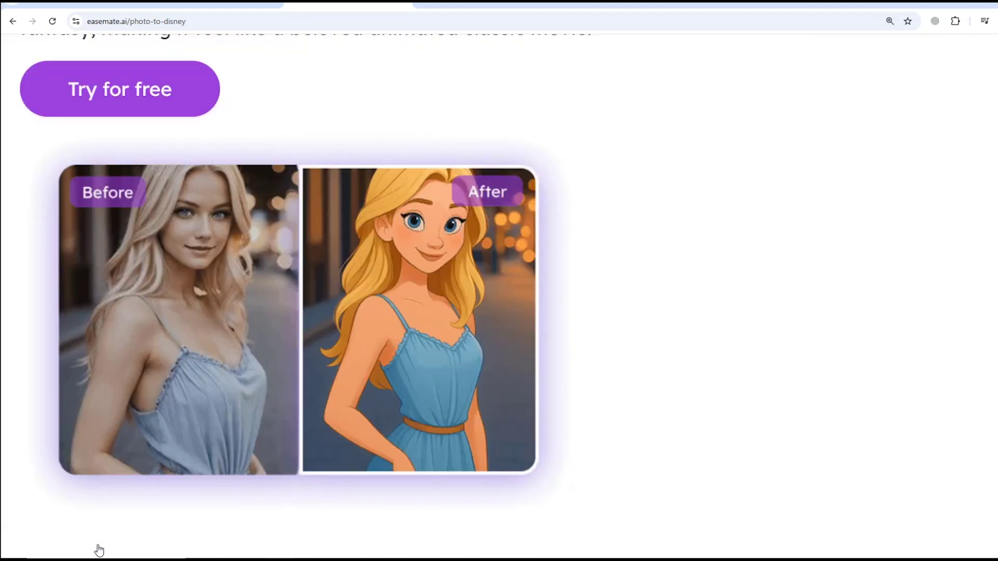
scroll(99, 550, down, 10)
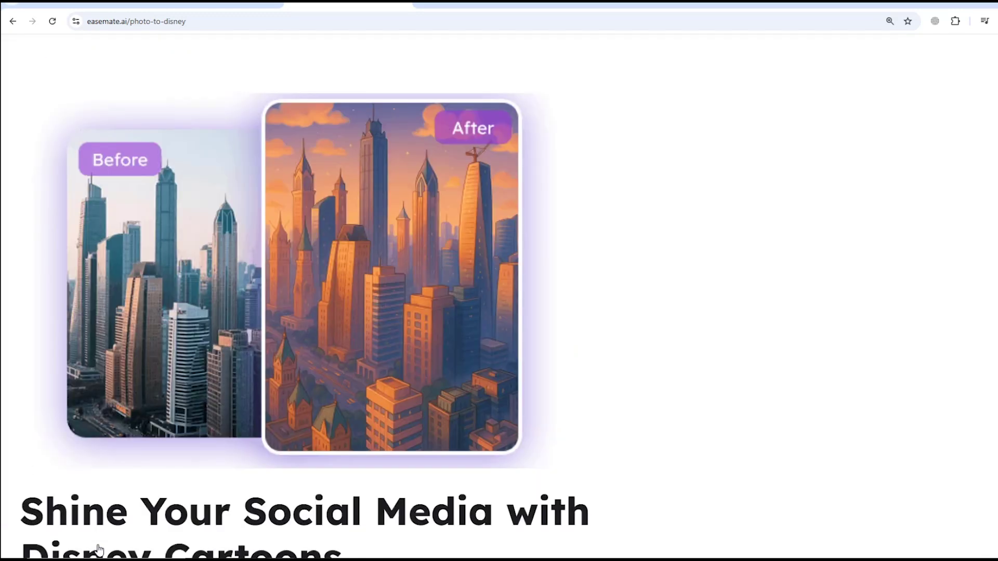
scroll(99, 550, down, 10)
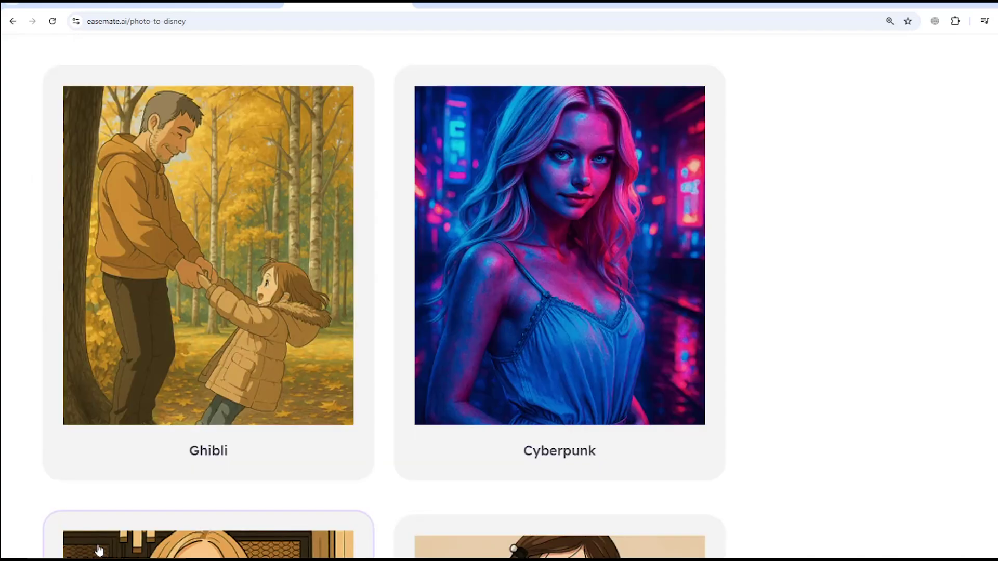
scroll(99, 550, down, 8)
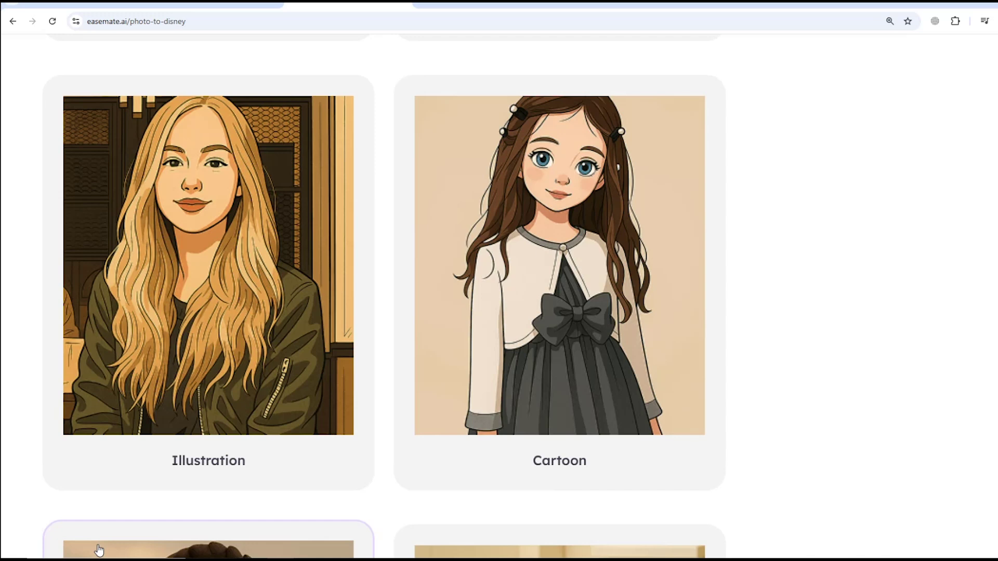
scroll(99, 549, down, 8)
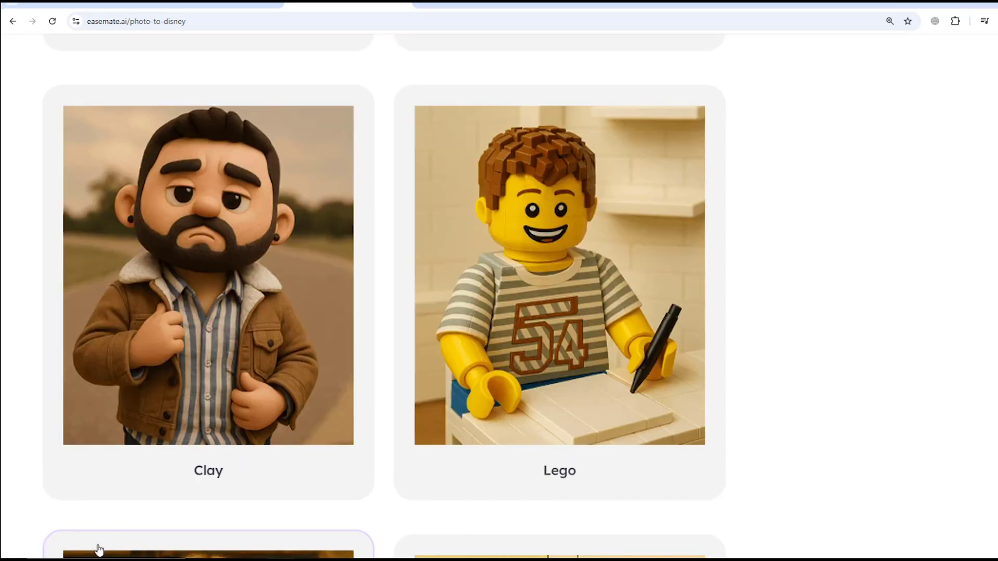
scroll(99, 550, down, 8)
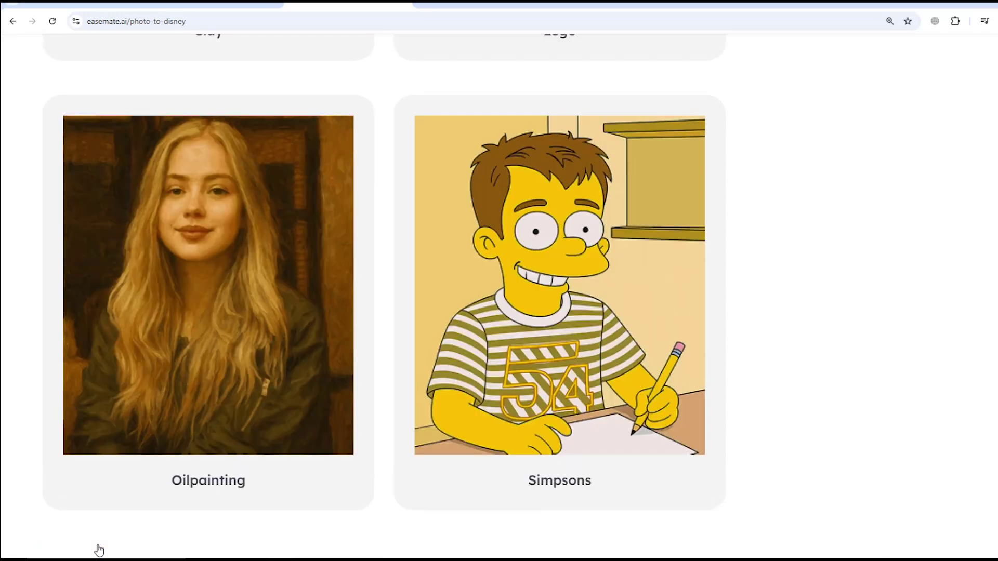